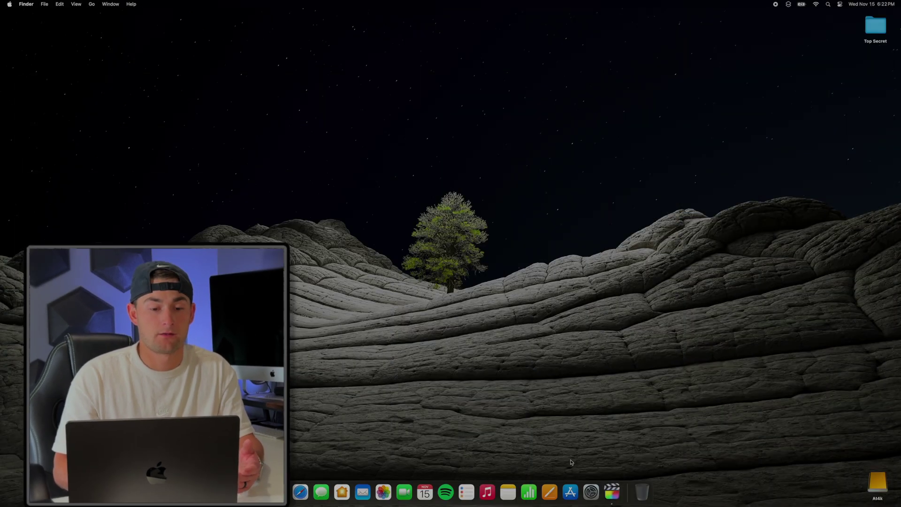
Step: Set the desktop wallpaper to Pro Black from the full Pictures collection
click(591, 485)
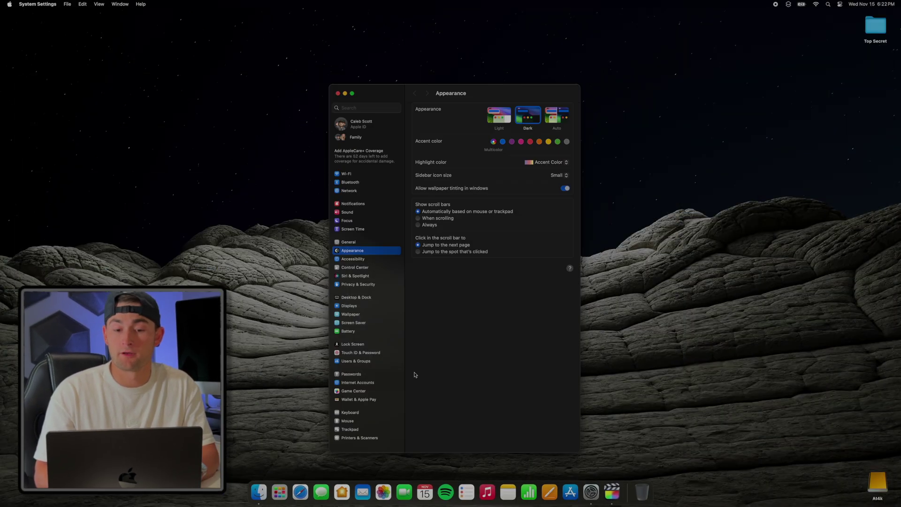
click(351, 314)
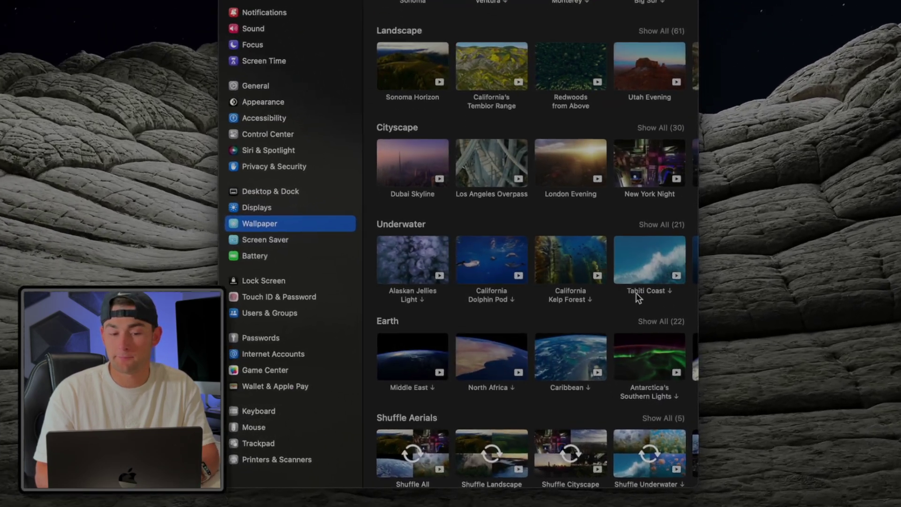
scroll(545, 350, down, 5)
scroll(645, 287, up, 2)
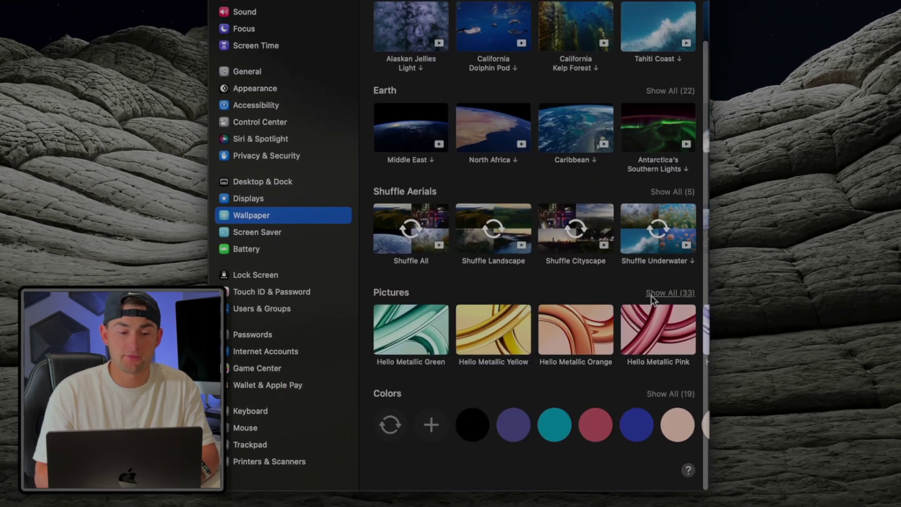
click(662, 293)
click(646, 398)
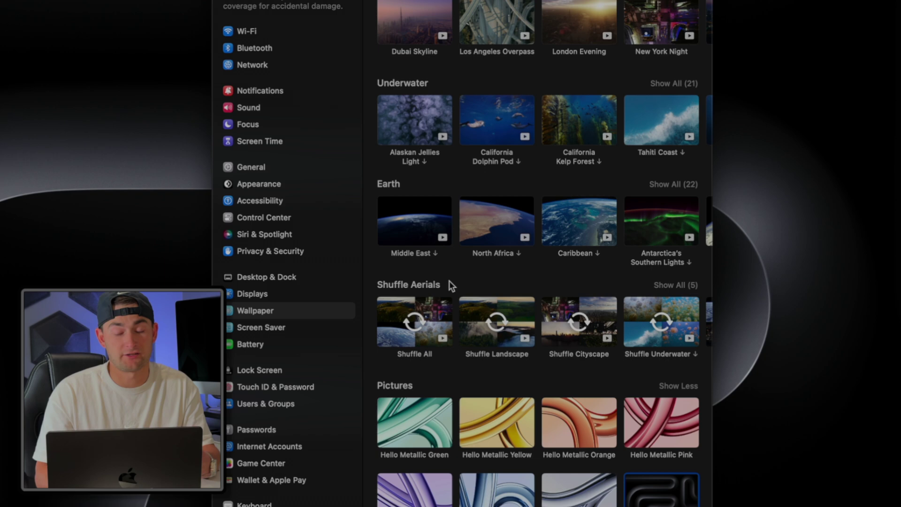
scroll(446, 239, up, 5)
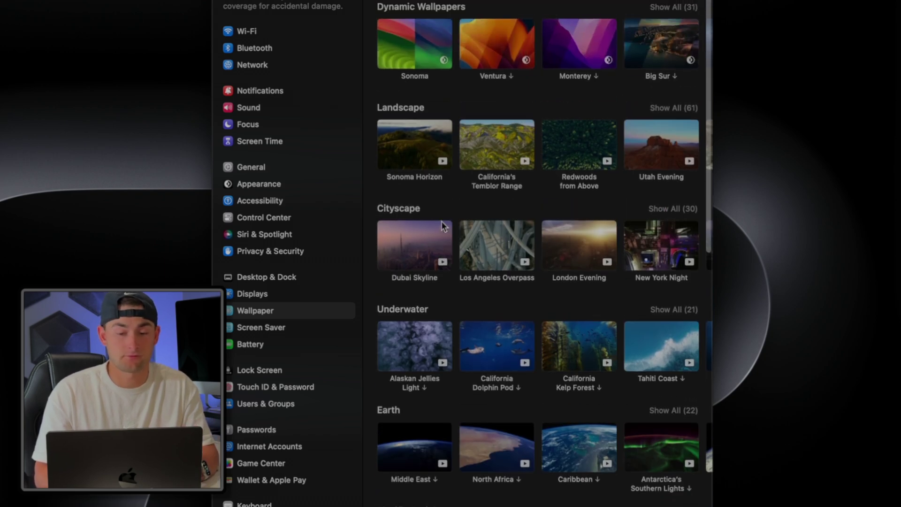
scroll(444, 225, up, 2)
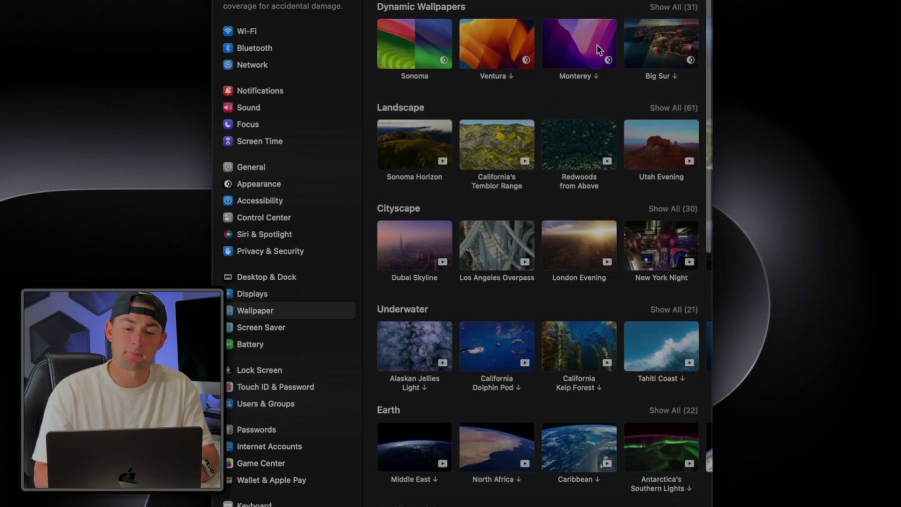
scroll(615, 346, down, 3)
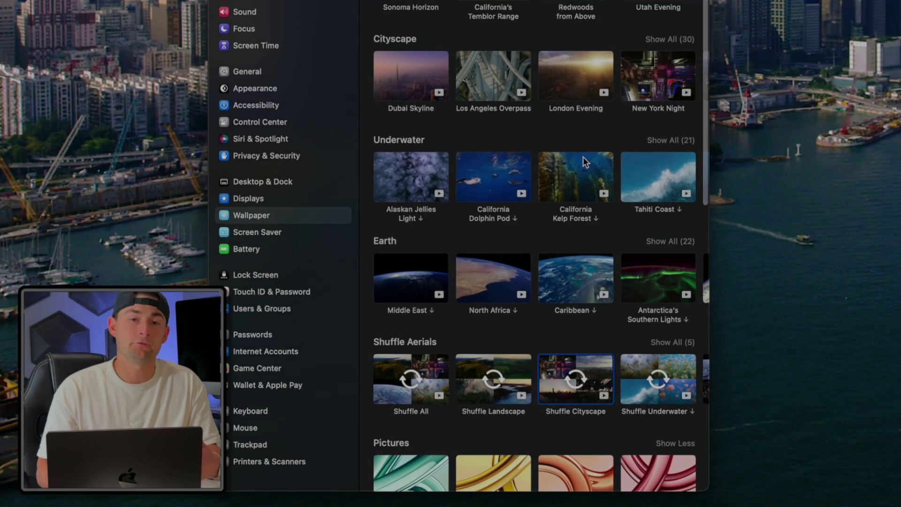
scroll(584, 320, down, 5)
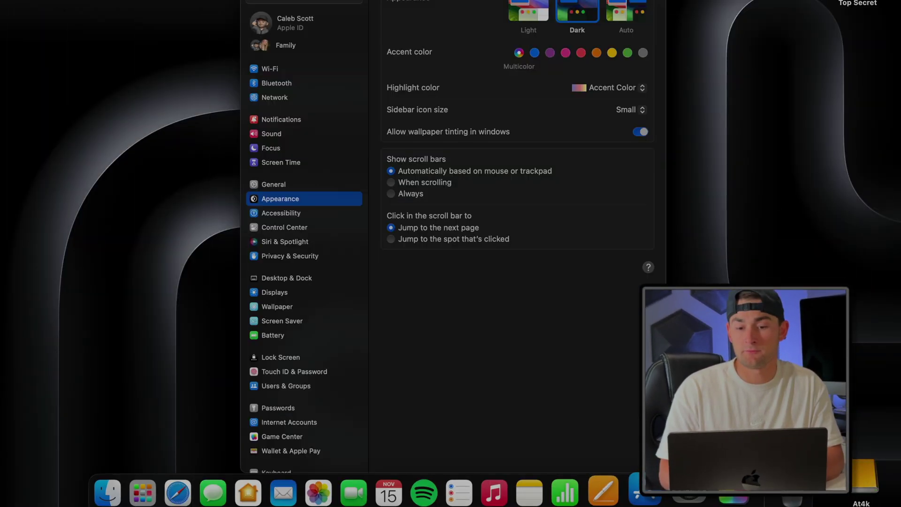
Step: Switch the built-in display to the Larger Text scaled resolution (1024 × 665) and confirm the change
click(320, 332)
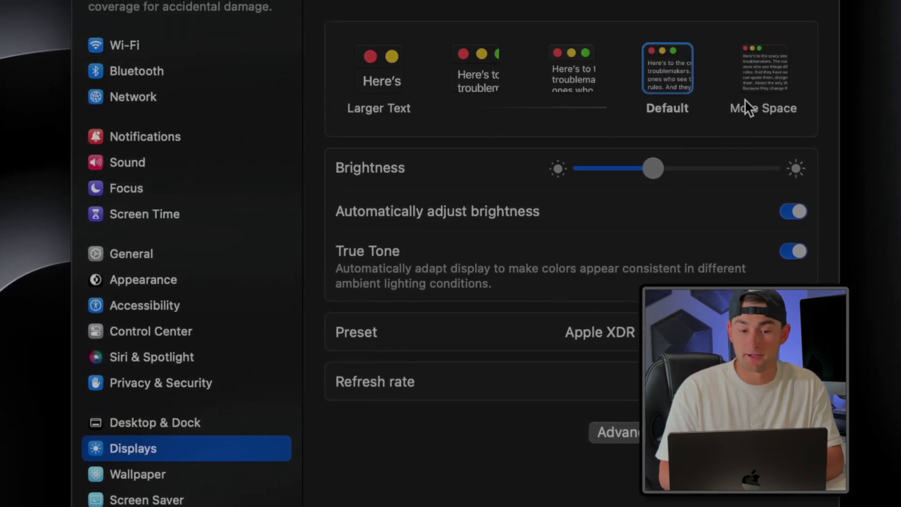
click(763, 56)
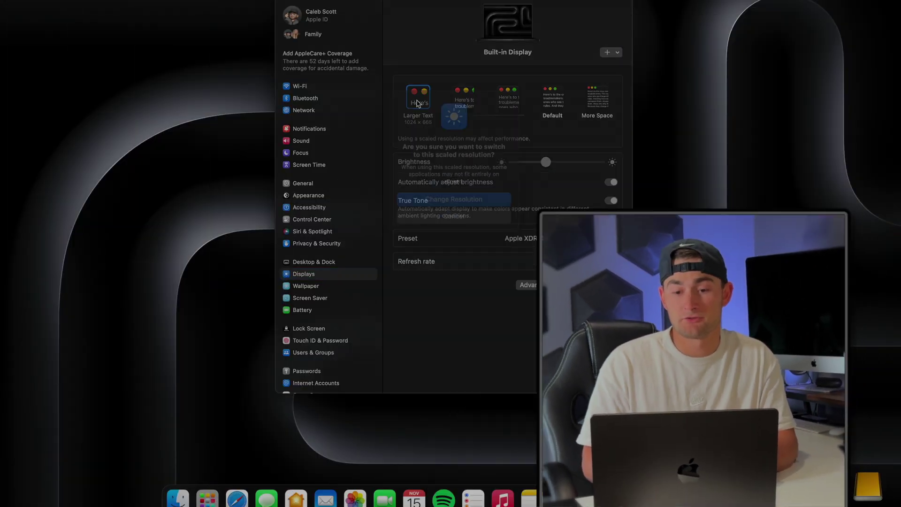
click(417, 100)
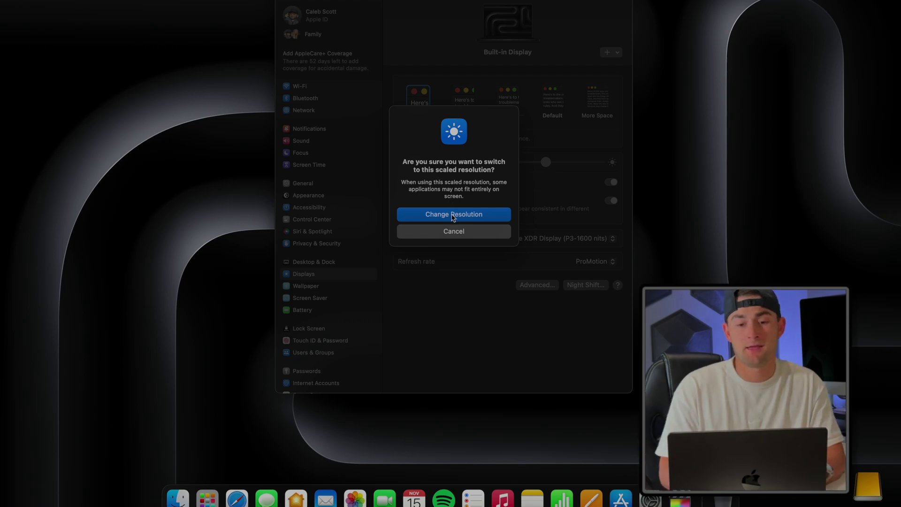
click(451, 213)
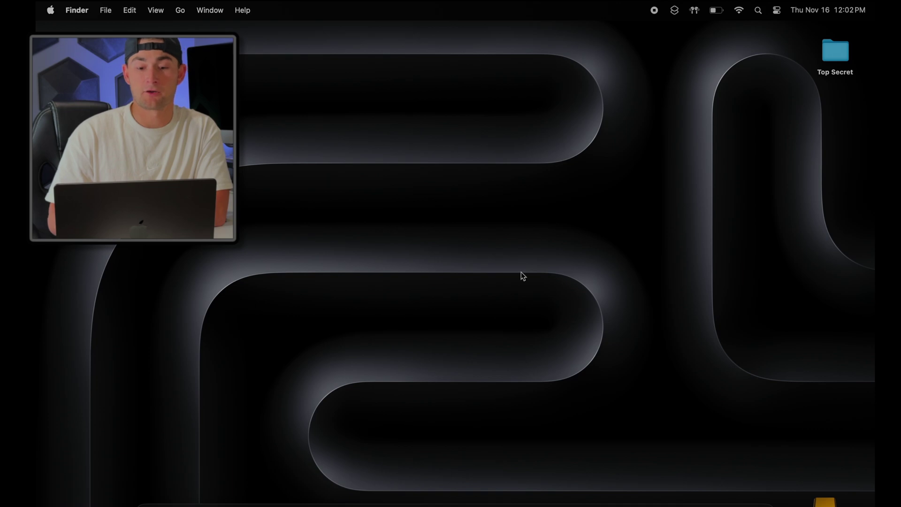
Step: Open Notification Center from the menu-bar clock and scroll through its widgets
click(817, 12)
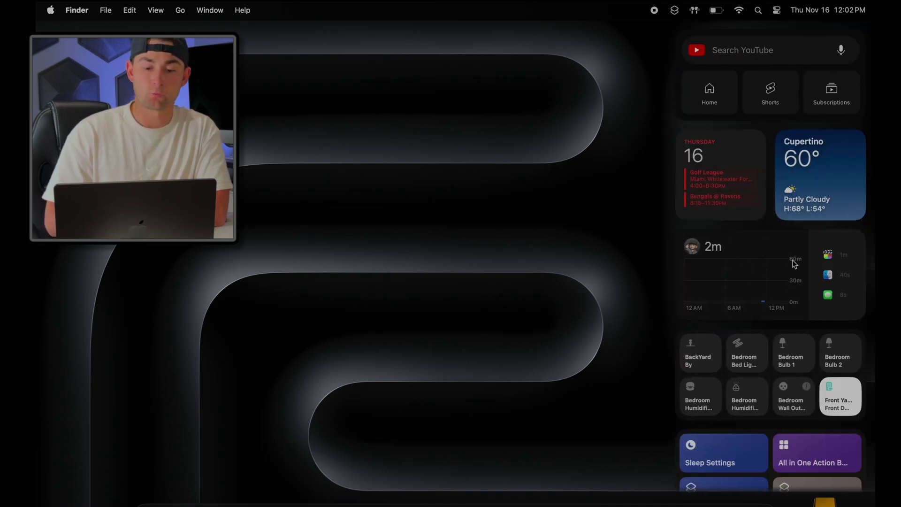
scroll(794, 263, down, 3)
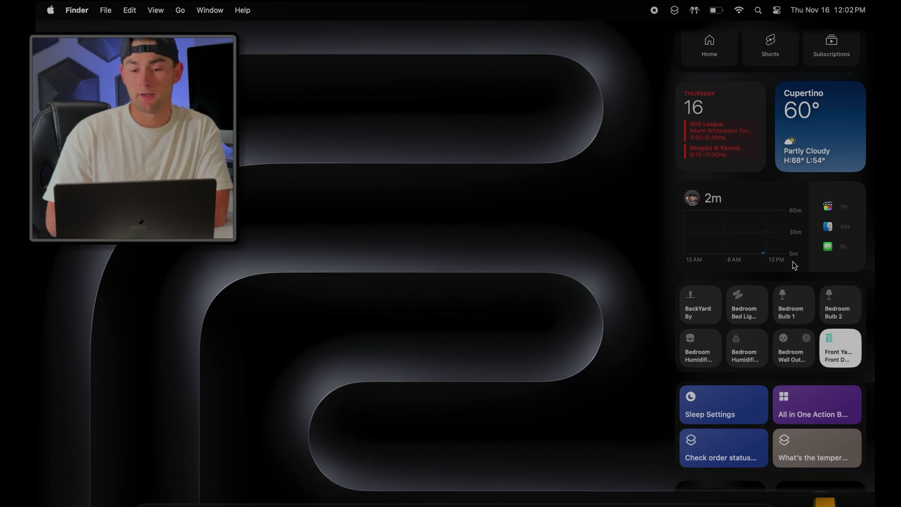
scroll(794, 265, up, 3)
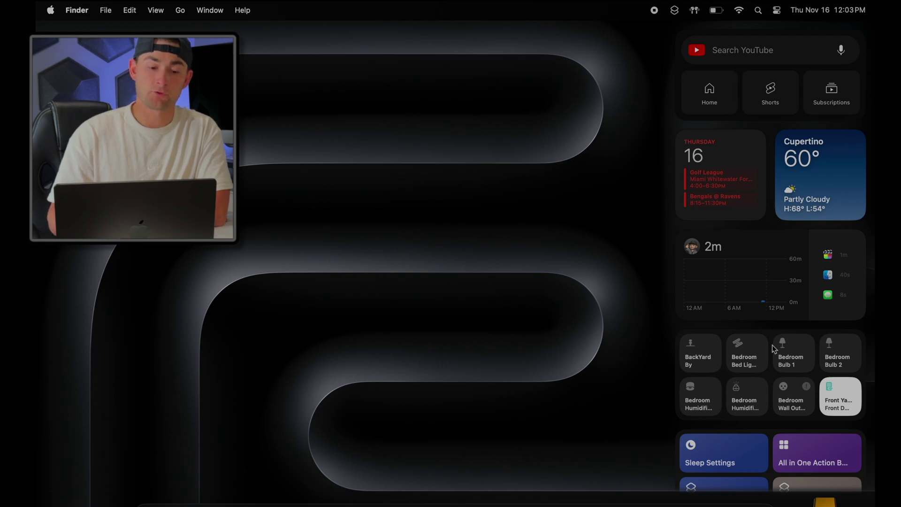
scroll(773, 357, down, 10)
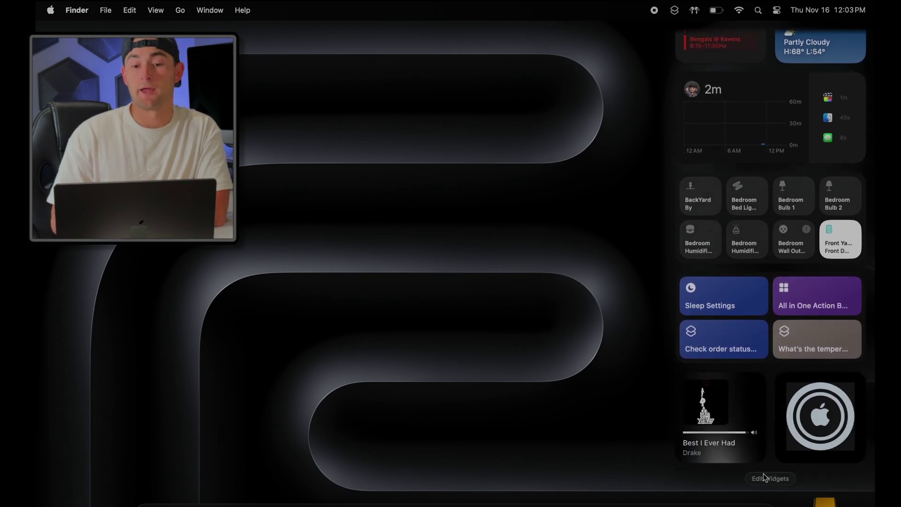
Step: Open the widget gallery and browse categories such as ecobee and Safari's Reading List
click(763, 479)
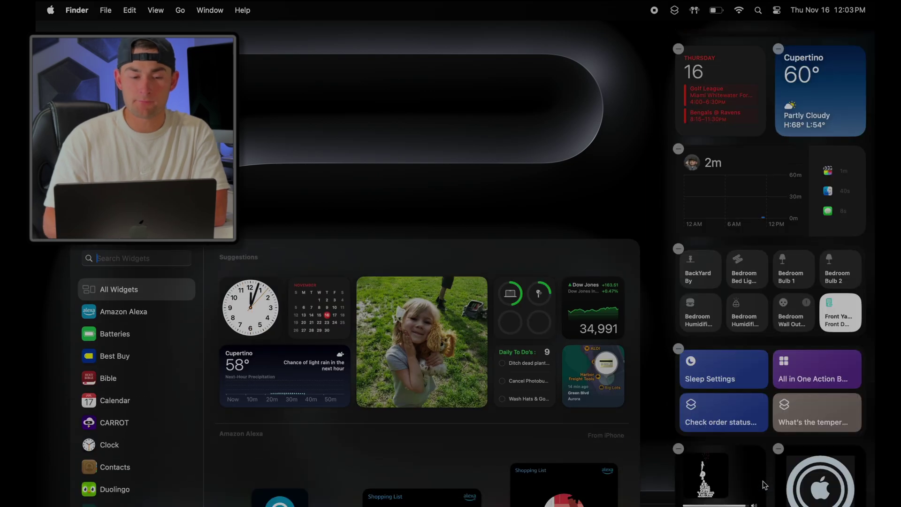
scroll(156, 432, down, 5)
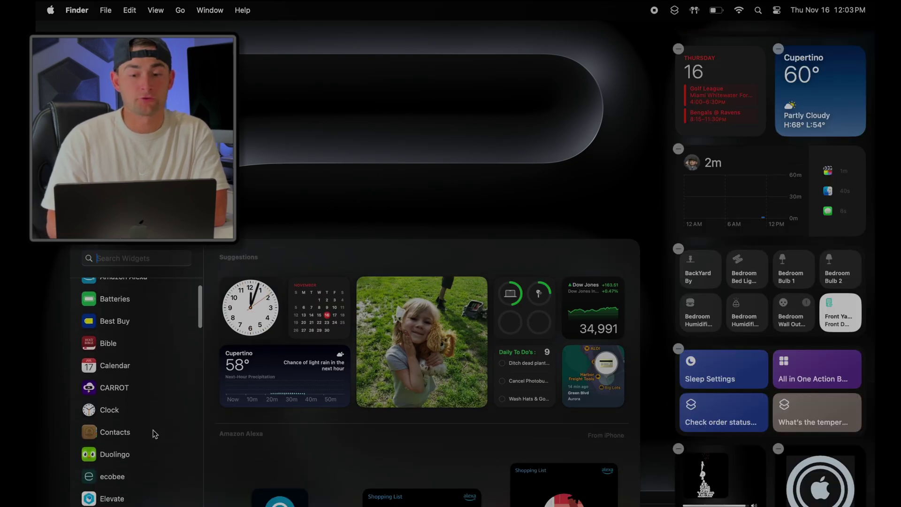
click(158, 411)
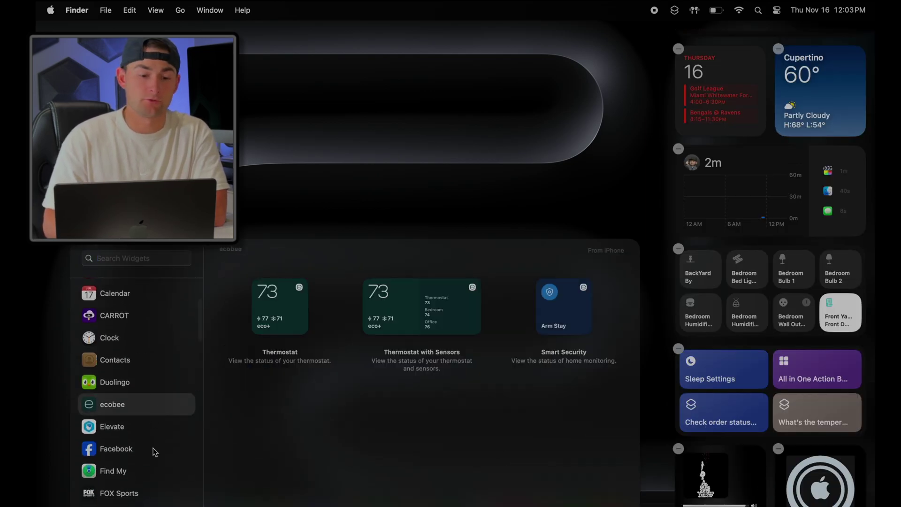
scroll(155, 452, down, 5)
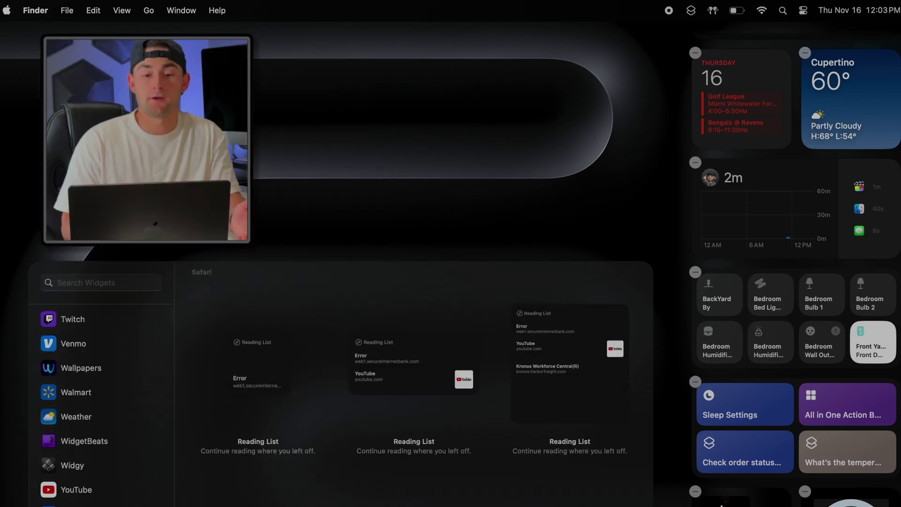
Step: Close the widget gallery and drag the Shortcuts widget onto the desktop
click(665, 480)
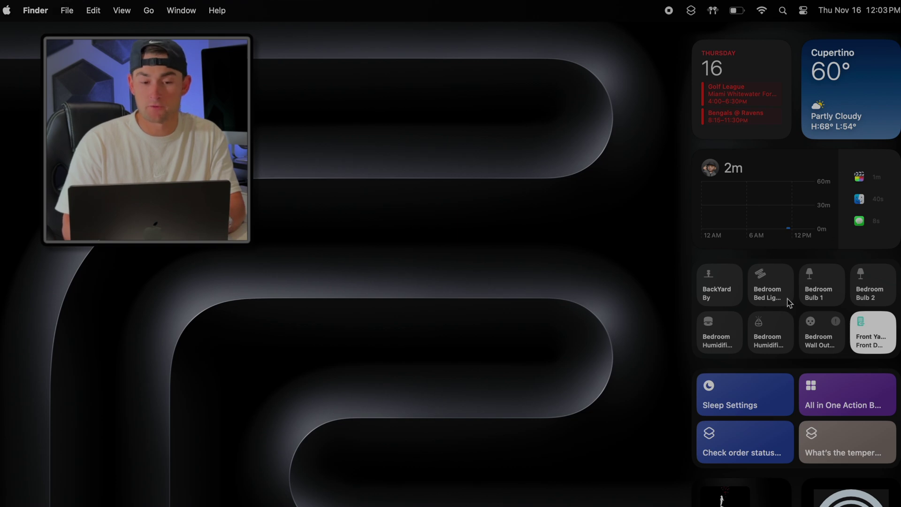
scroll(788, 302, down, 2)
scroll(790, 302, down, 1)
drag(789, 302, 783, 233)
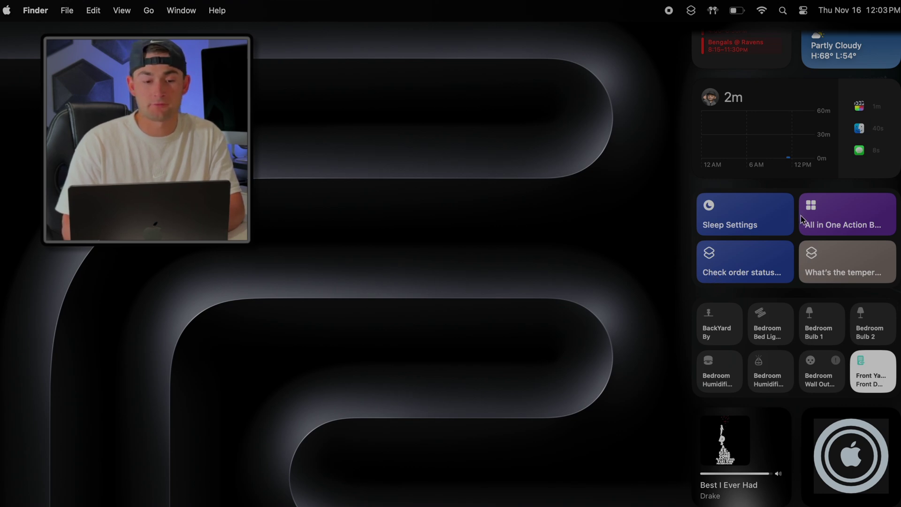
drag(802, 220, 111, 70)
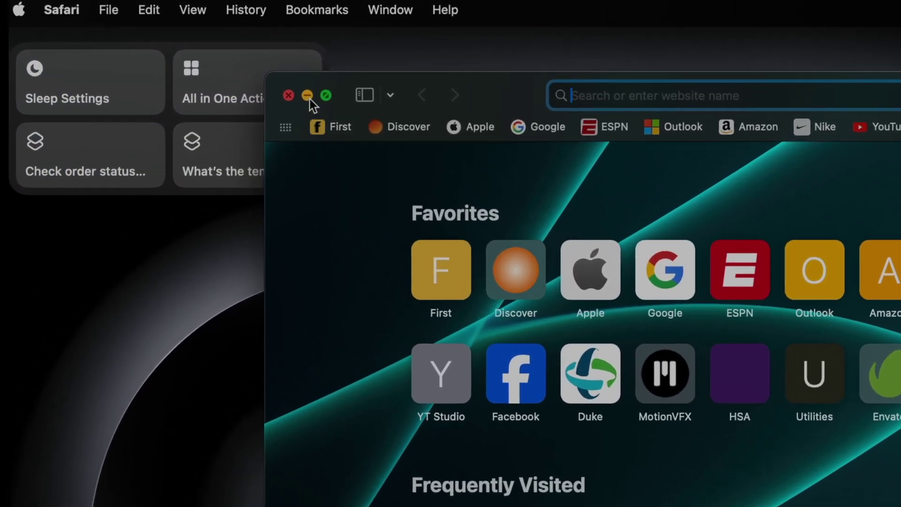
Step: Hide Safari, then set the desktop Widget style to Full-color in Desktop & Dock
click(307, 96)
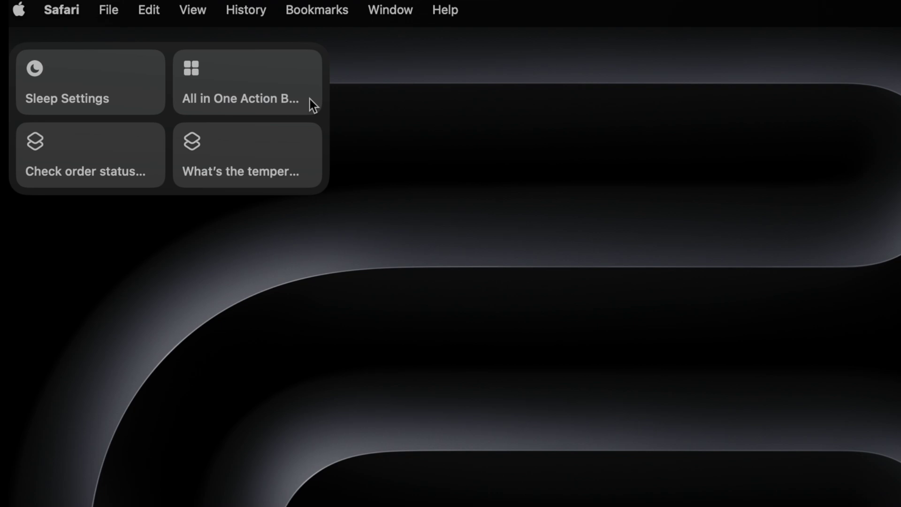
click(345, 358)
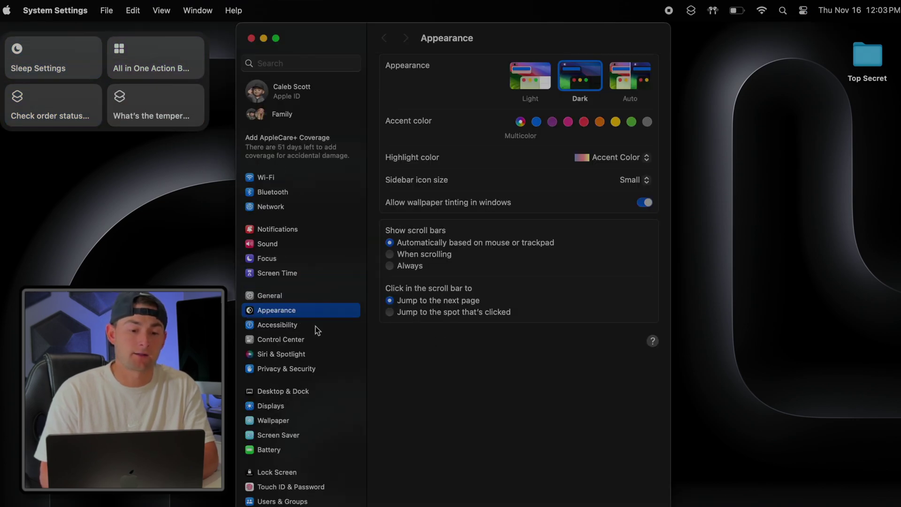
click(303, 391)
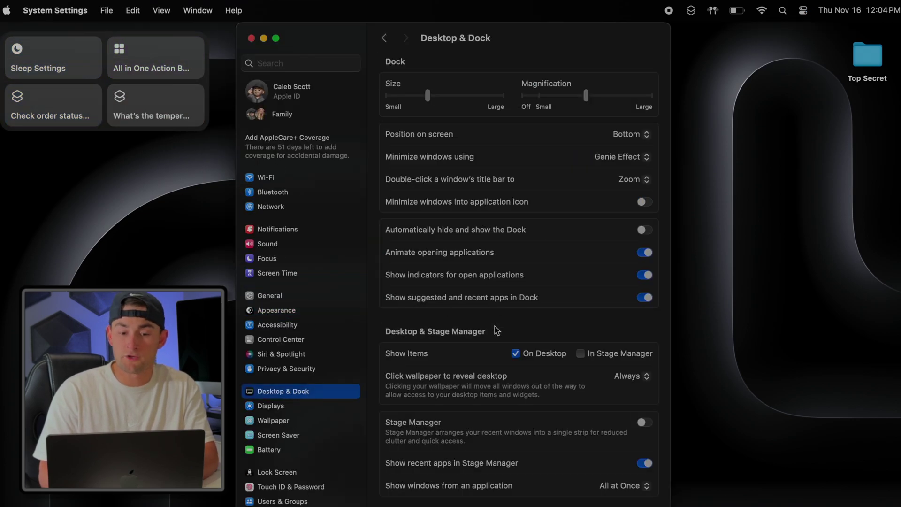
scroll(497, 330, down, 15)
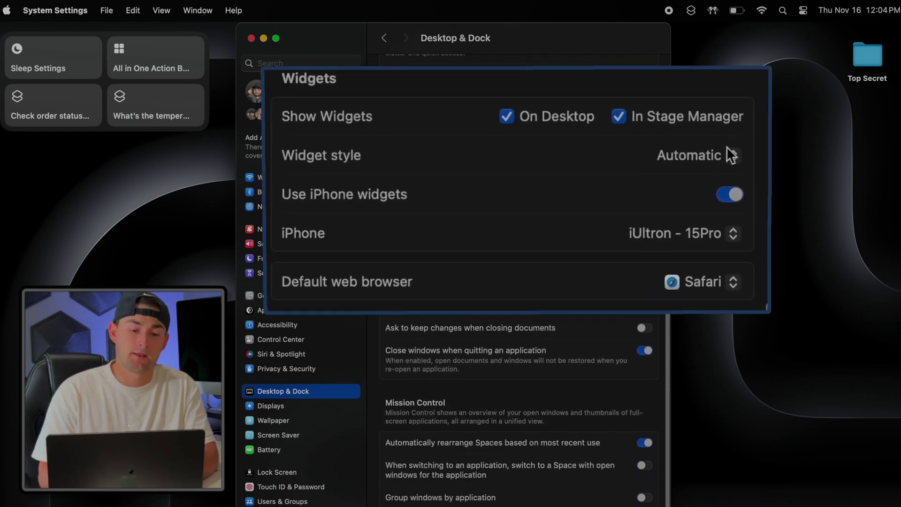
click(731, 153)
click(717, 196)
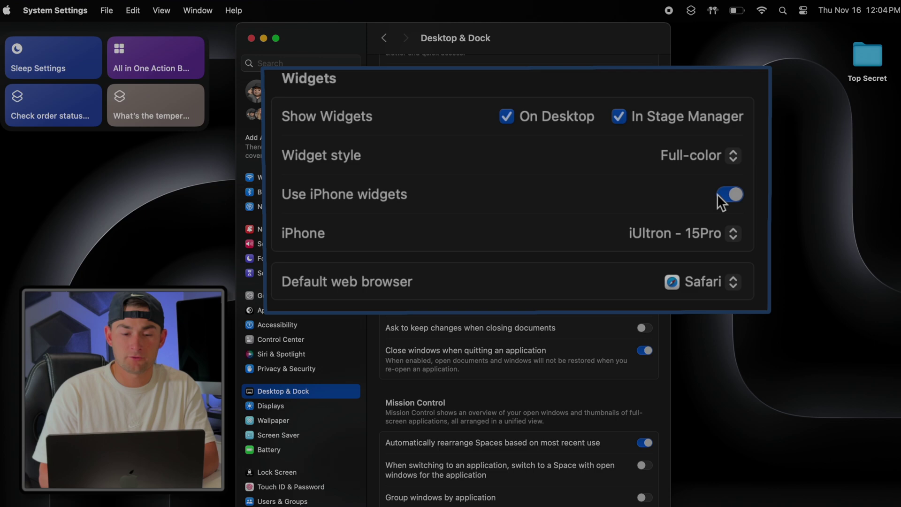
click(714, 235)
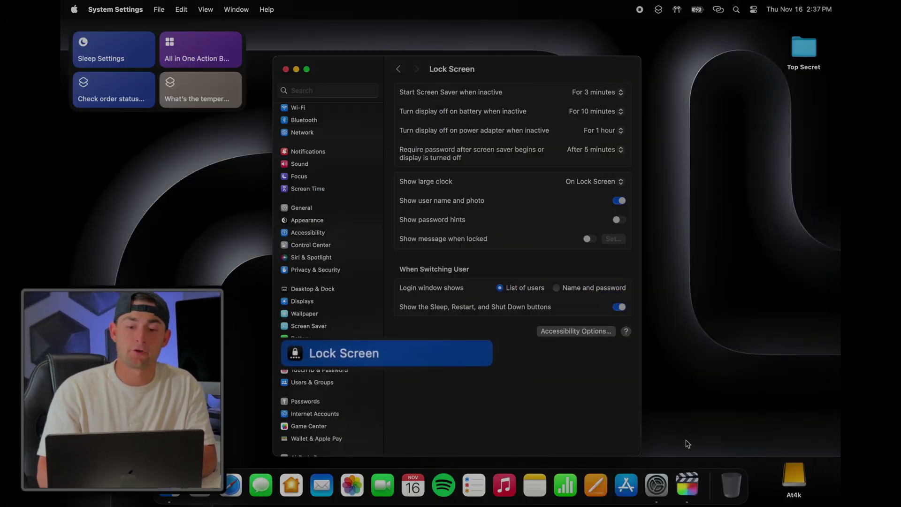
Step: Start the screen saver after 10 minutes and turn the display off after 30 minutes on battery
click(618, 93)
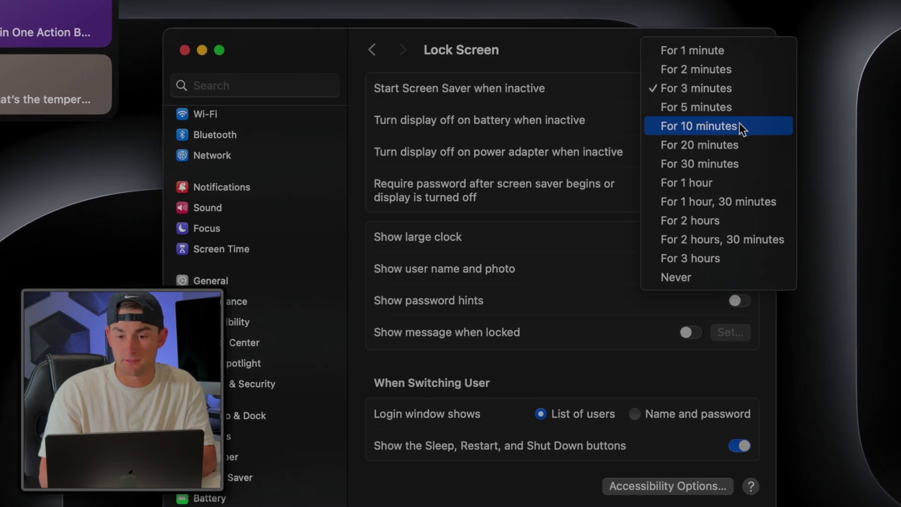
click(739, 124)
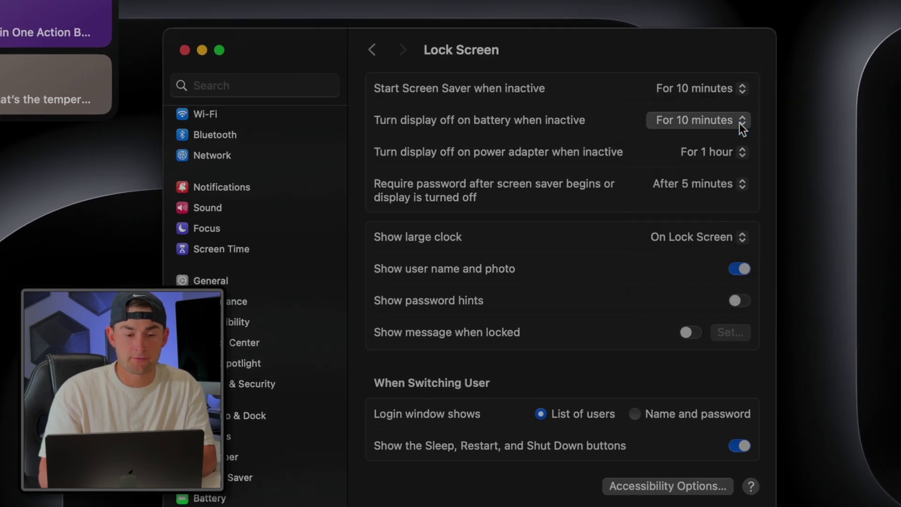
click(740, 124)
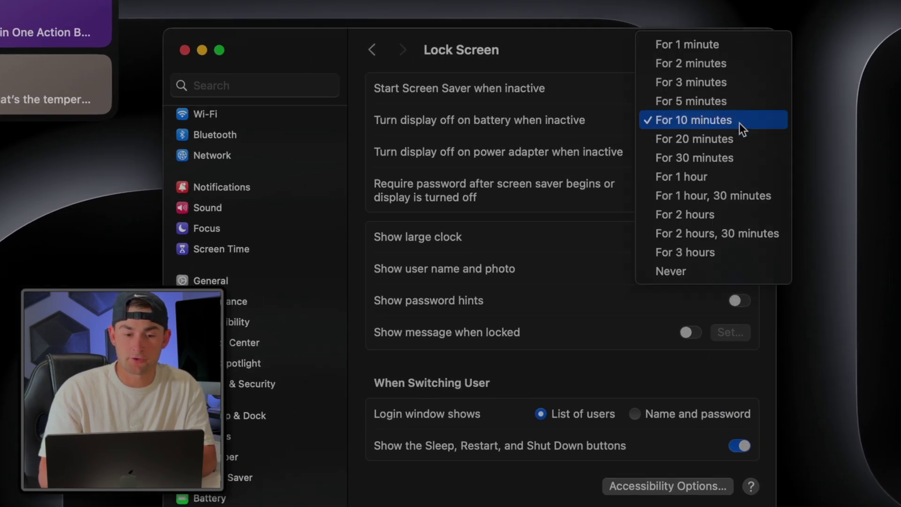
click(743, 157)
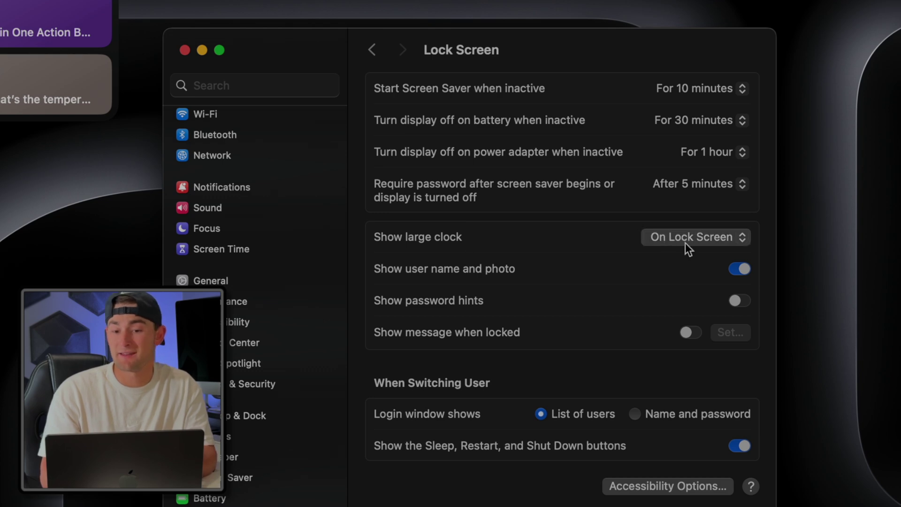
Step: Show the large clock On Screen Saver and Lock Screen, and enable a lock-screen message
click(740, 242)
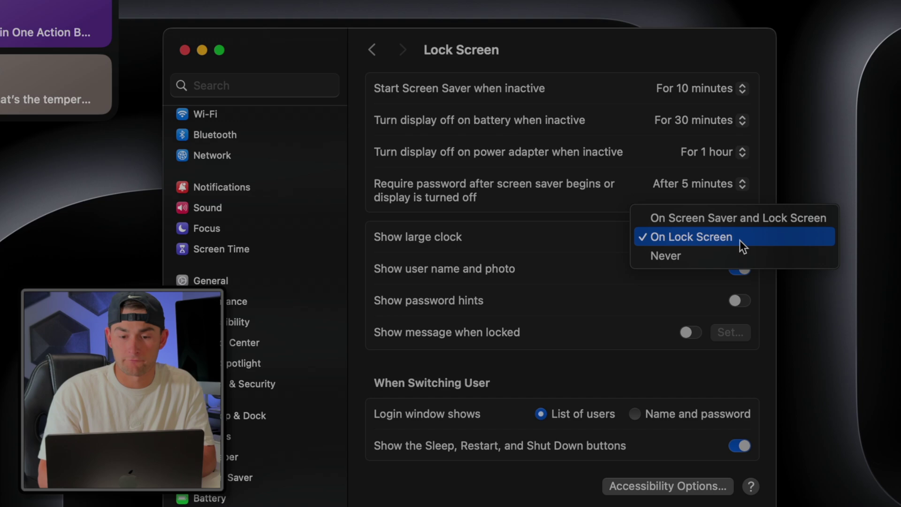
click(742, 218)
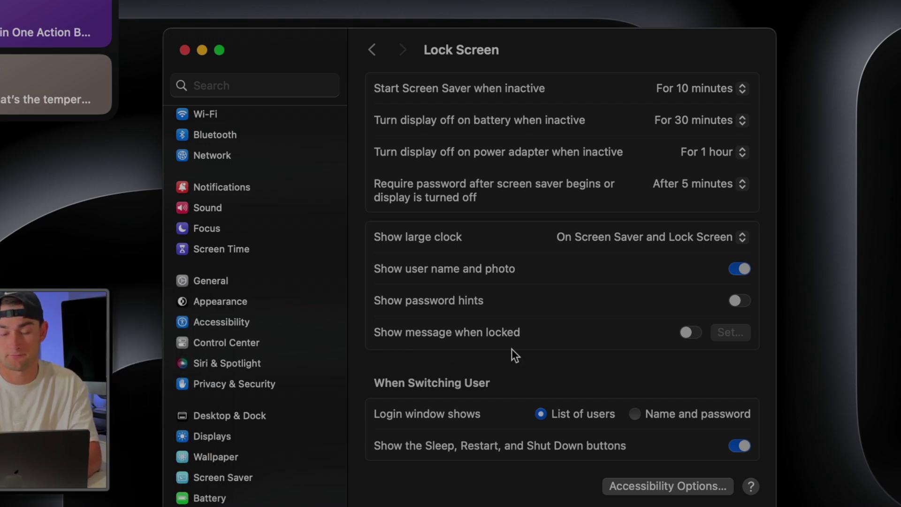
click(689, 332)
click(720, 336)
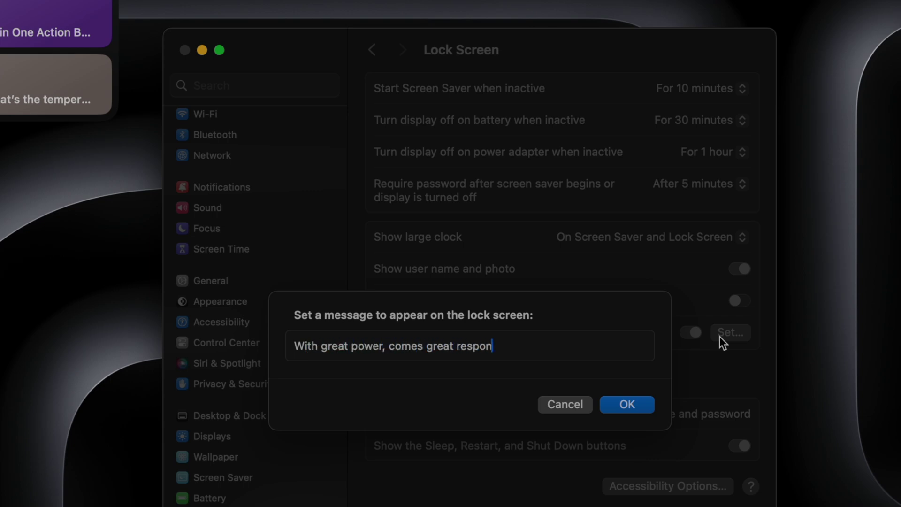
Step: Set the lock message to 'With great power, comes great responsibility.' and lock the Mac to check it
text(With great power, comes great responsibility.)
click(640, 401)
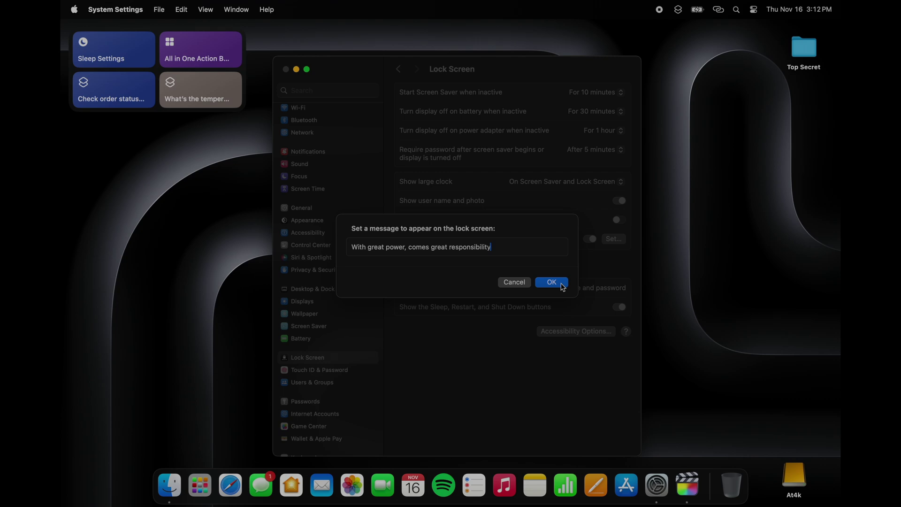
key(ctrl+super+q)
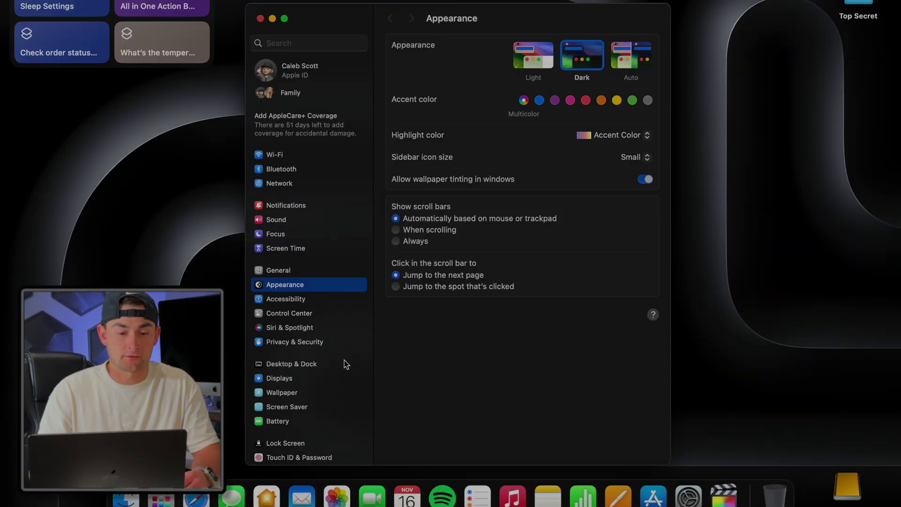
Step: View the Trackpad's Secondary click options, including click in bottom right corner
scroll(321, 376, down, 6)
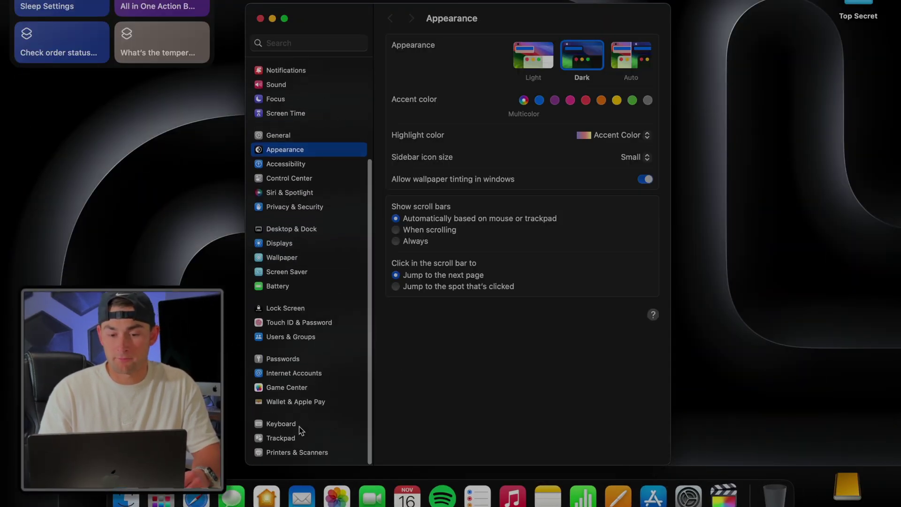
click(281, 438)
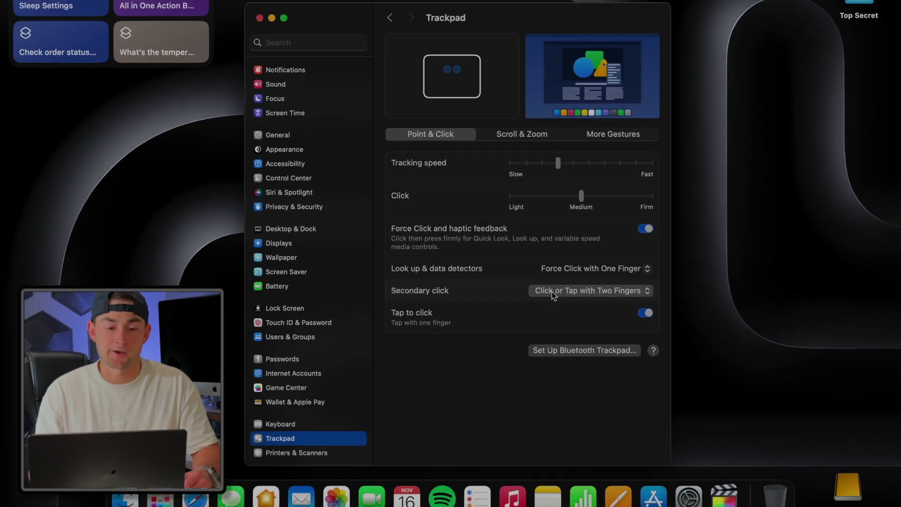
click(552, 291)
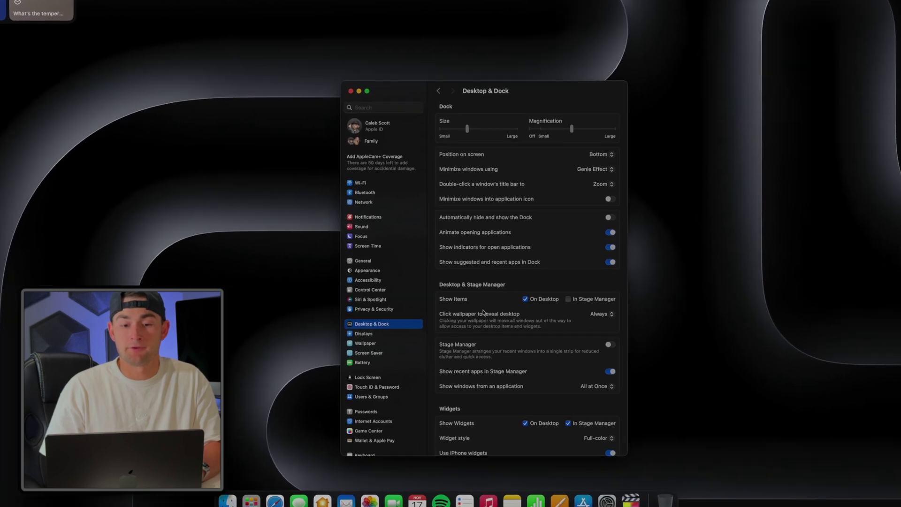
Step: Review the Hot Corners: Mission Control, Start Screen Saver, Lock Screen and Quick Note
scroll(490, 331, down, 8)
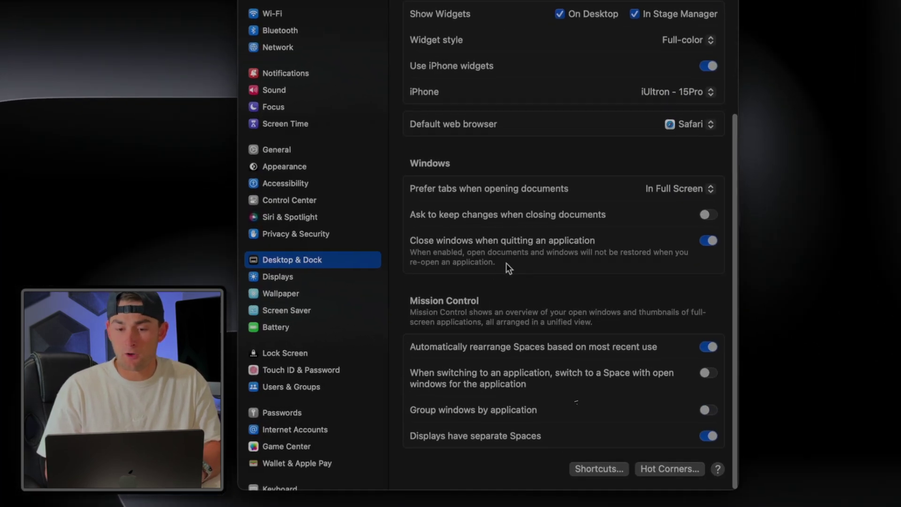
click(663, 470)
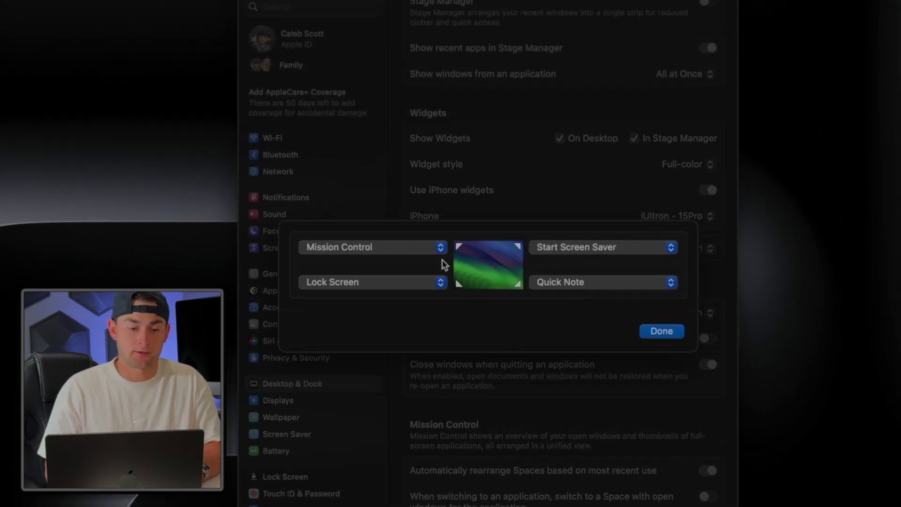
click(440, 248)
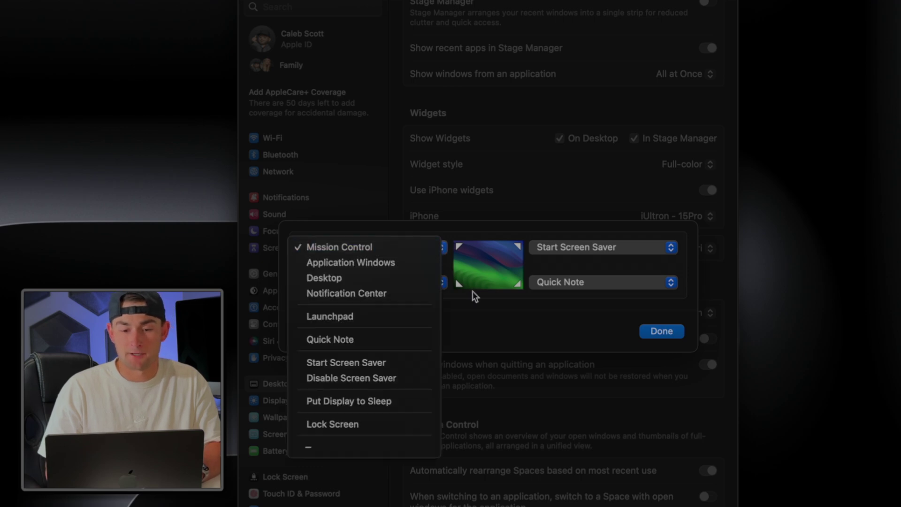
click(635, 254)
click(489, 335)
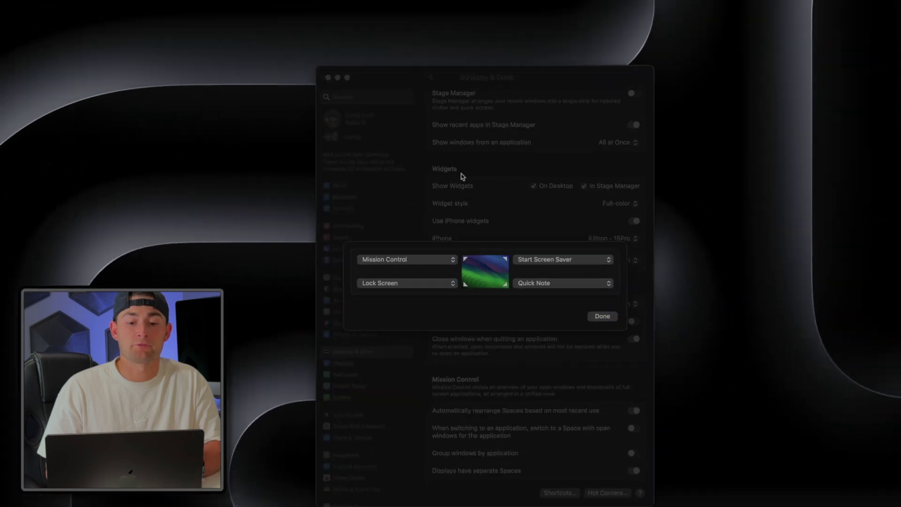
Step: Trigger the top-left corner for Mission Control, exit it, then test the bottom-right Quick Note corner
mouse_move(900, 0)
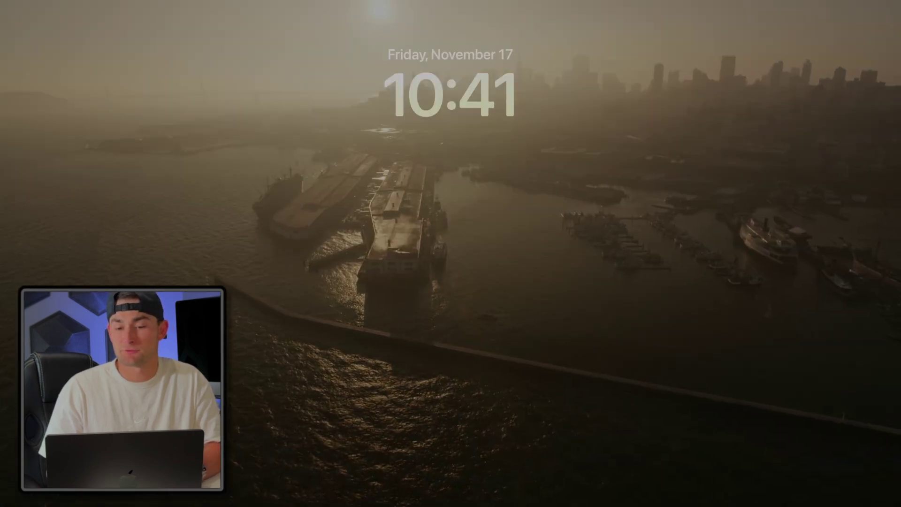
mouse_move(106, 133)
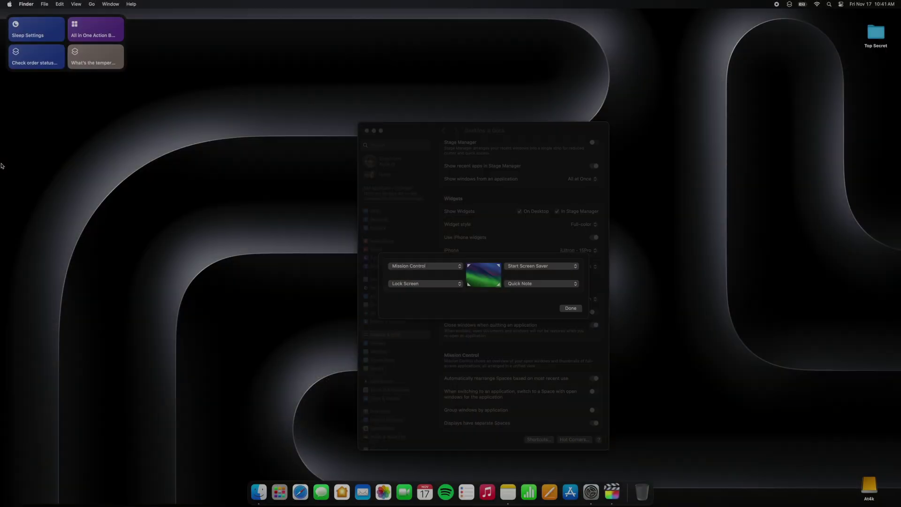
mouse_move(2, 2)
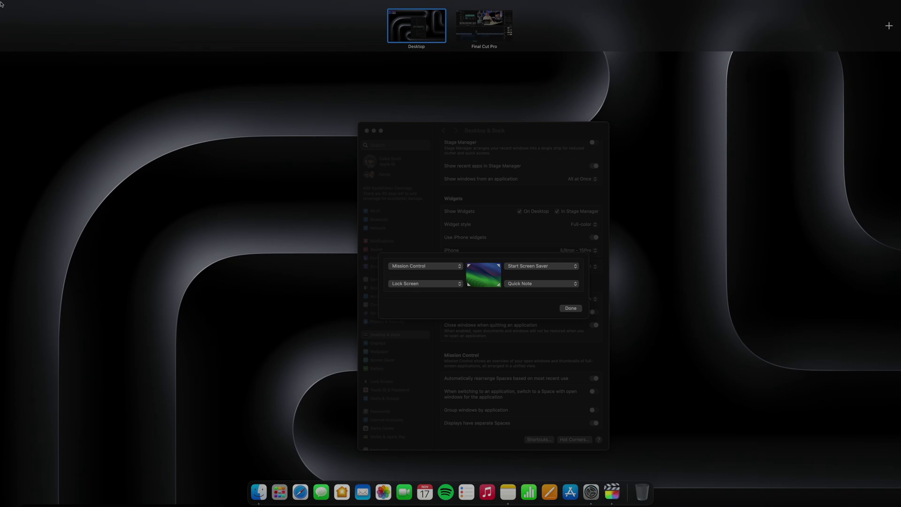
click(298, 342)
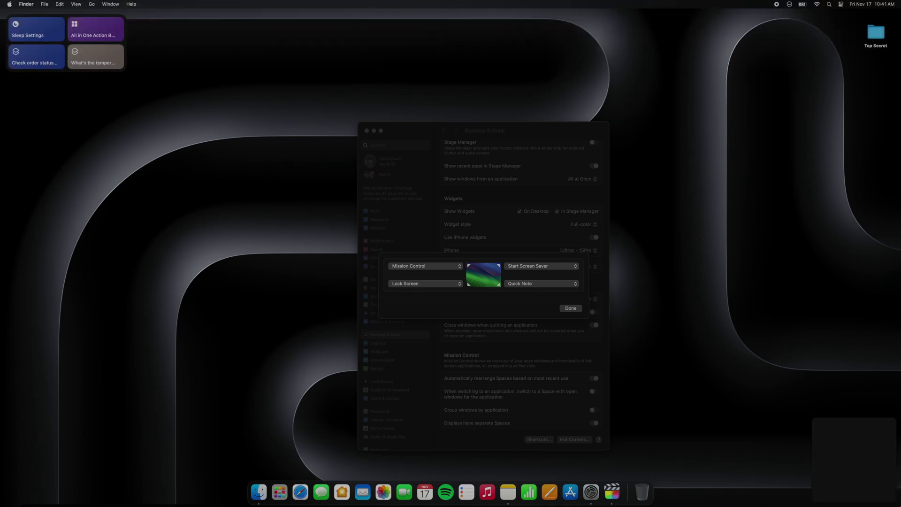
click(896, 502)
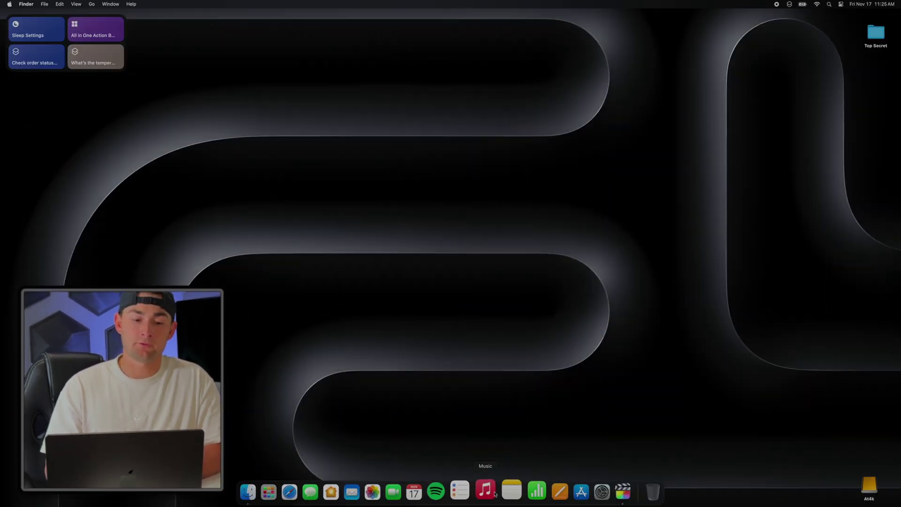
Step: Add the motionvfx.com site from Safari to the Dock as a MotionVFX web app
click(298, 492)
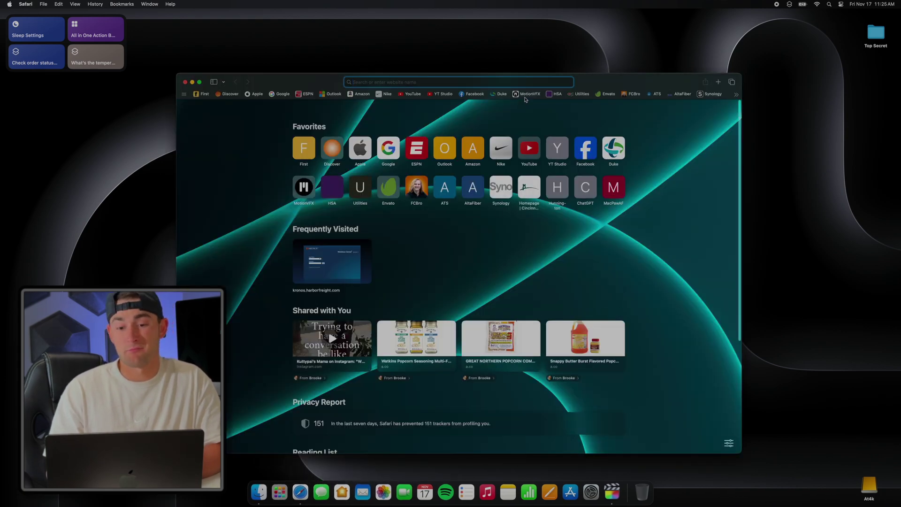
scroll(556, 255, down, 3)
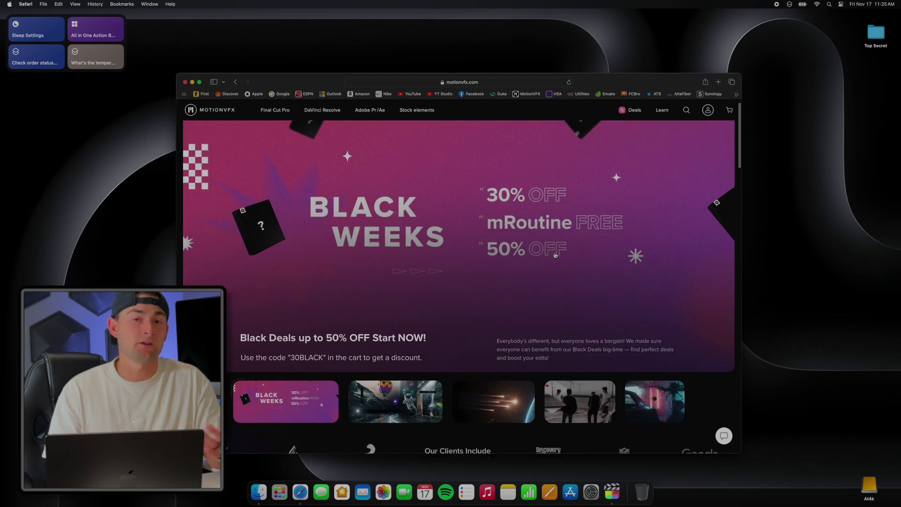
scroll(555, 255, down, 10)
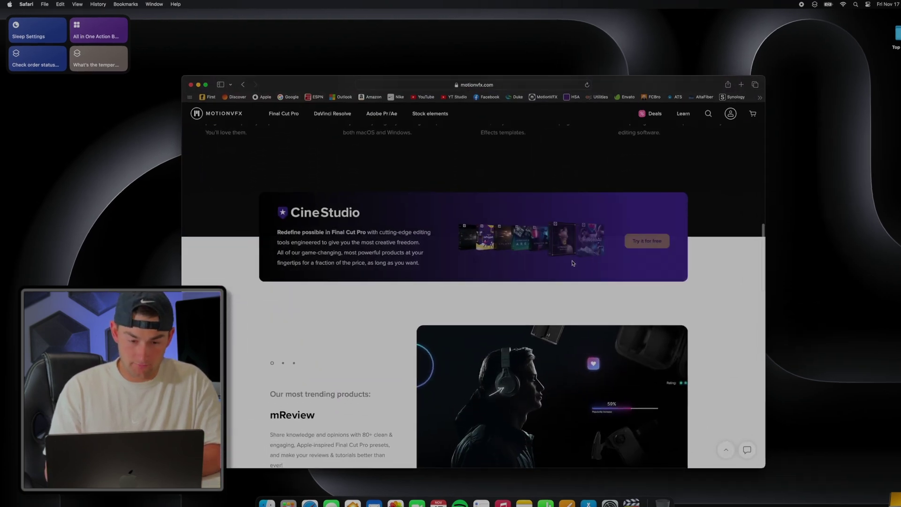
scroll(572, 263, down, 2)
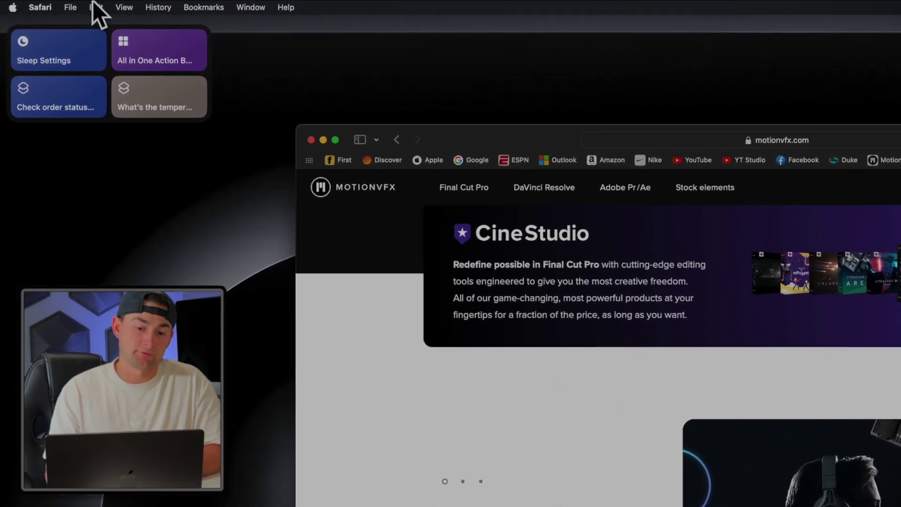
click(66, 6)
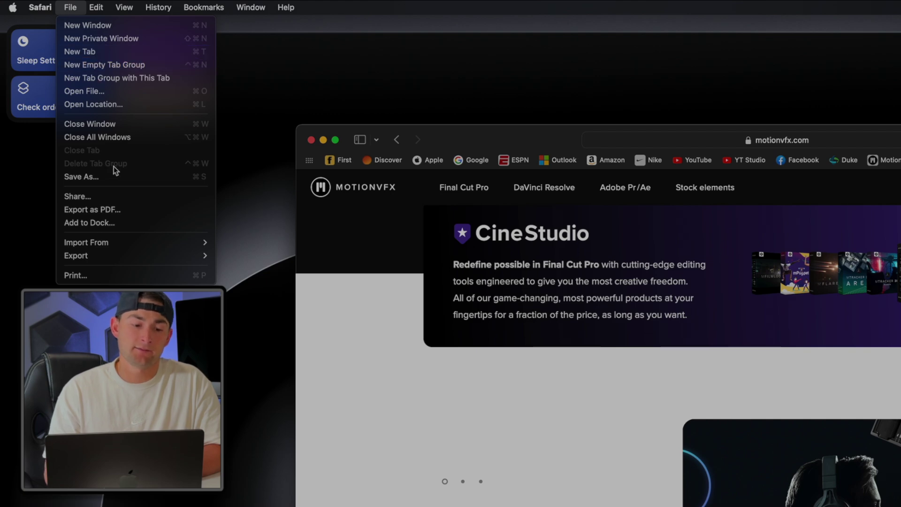
click(106, 224)
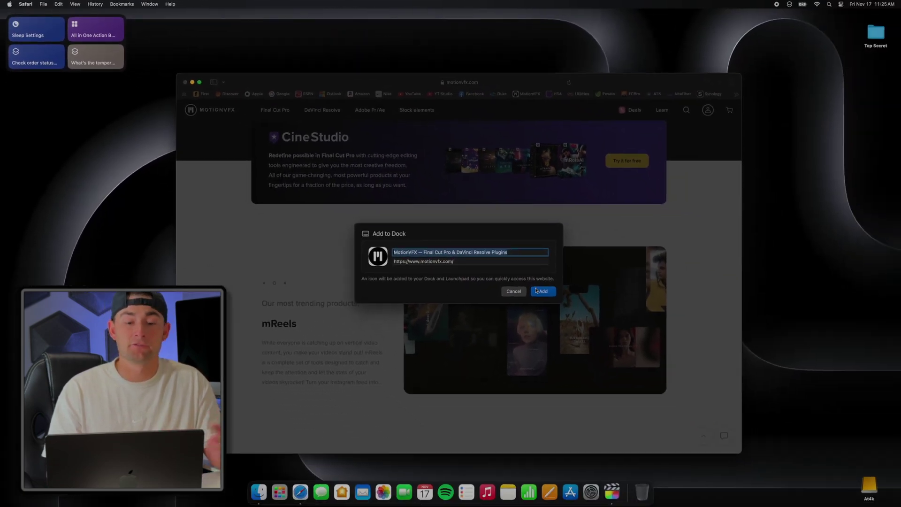
click(727, 391)
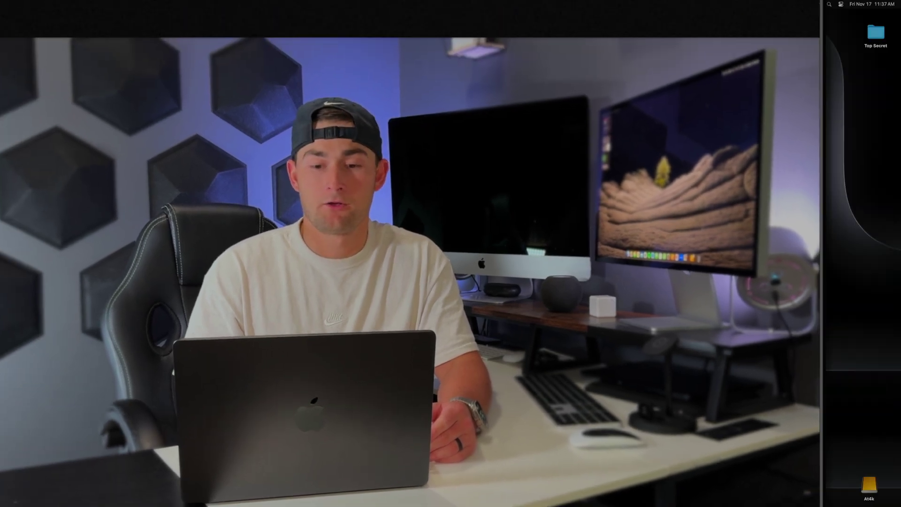
Step: Save the DeviantArt TOP SECRET folder image to Downloads, then close the browser window
scroll(314, 209, down, 10)
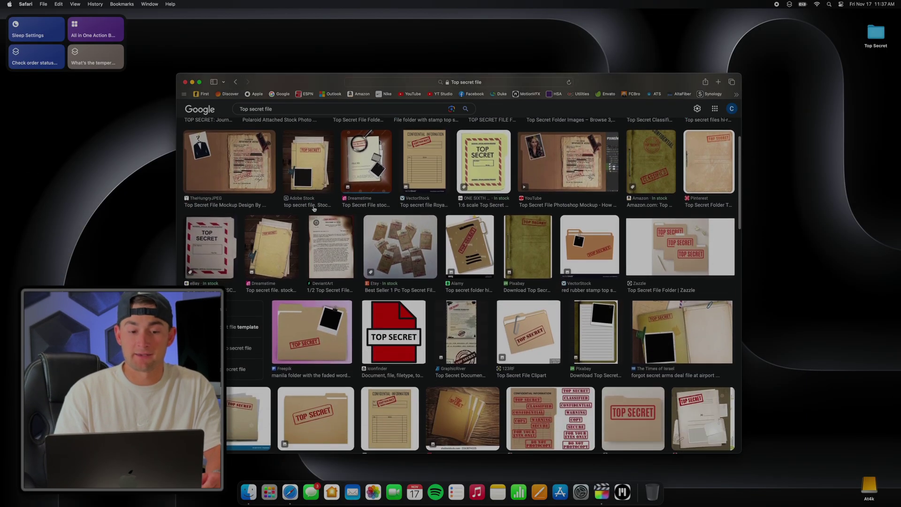
scroll(314, 209, down, 5)
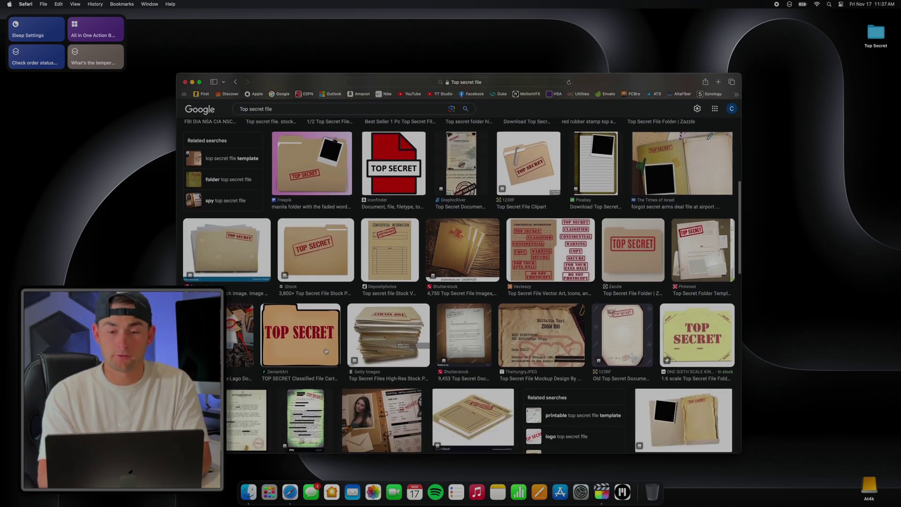
click(326, 351)
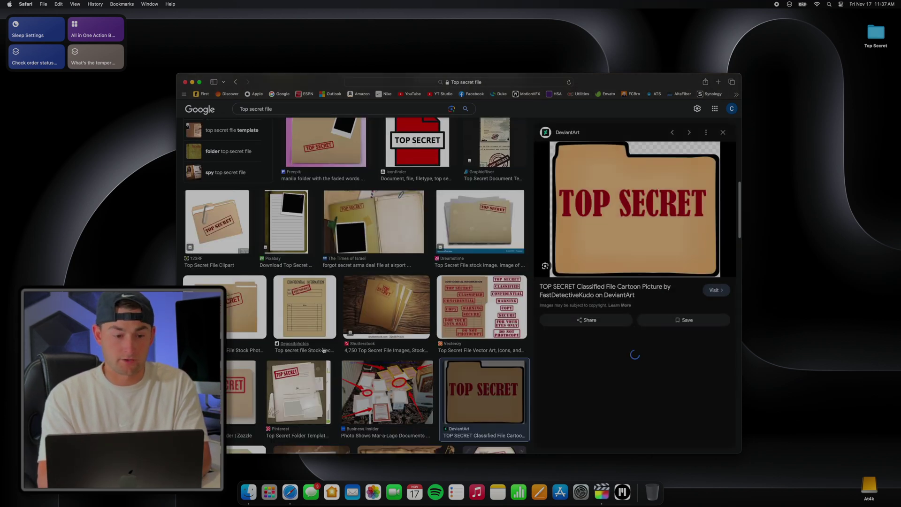
right_click(572, 242)
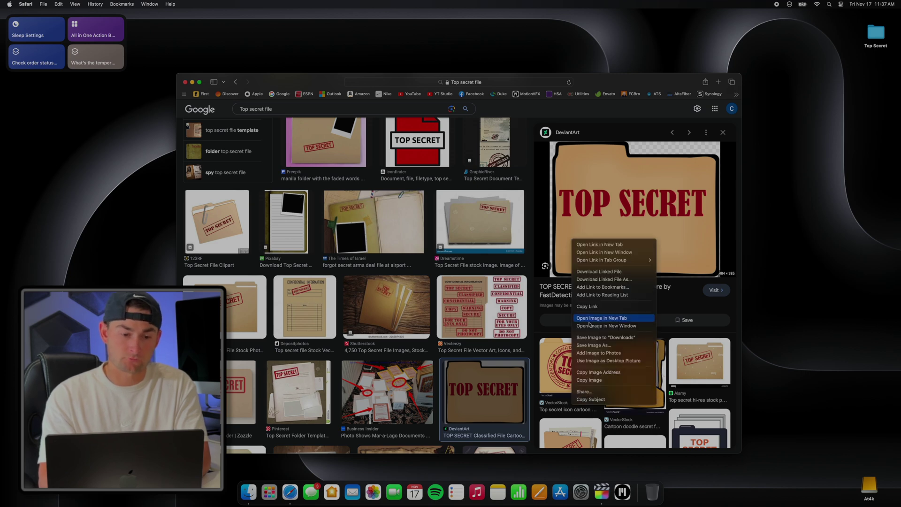
click(606, 338)
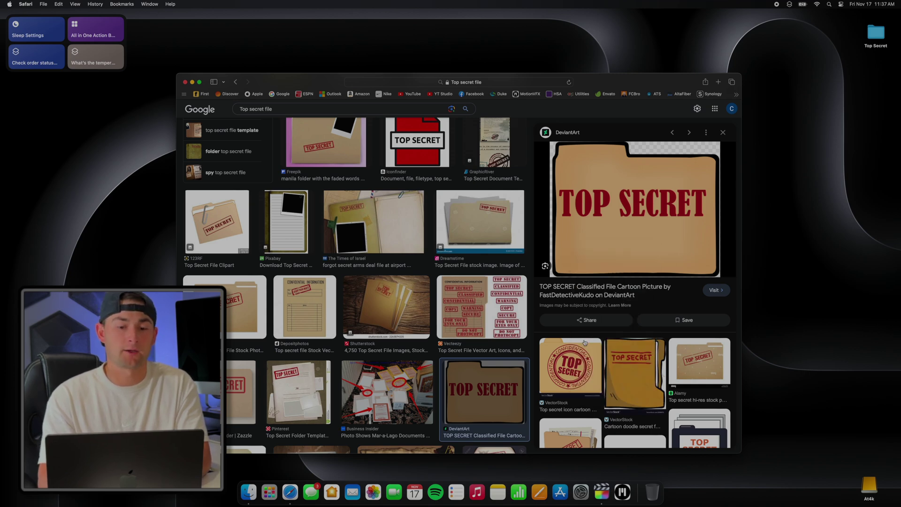
click(185, 82)
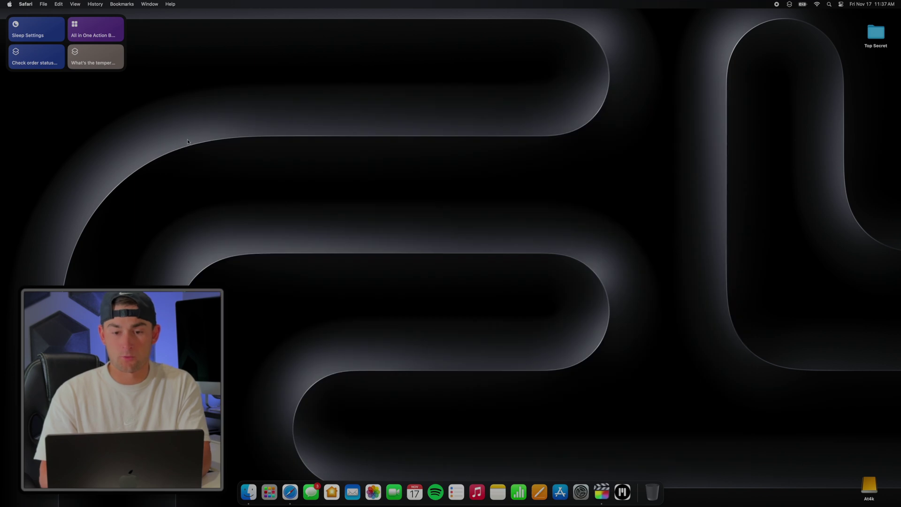
Step: Remove the background from the downloaded TOP SECRET PNG in Downloads
click(248, 491)
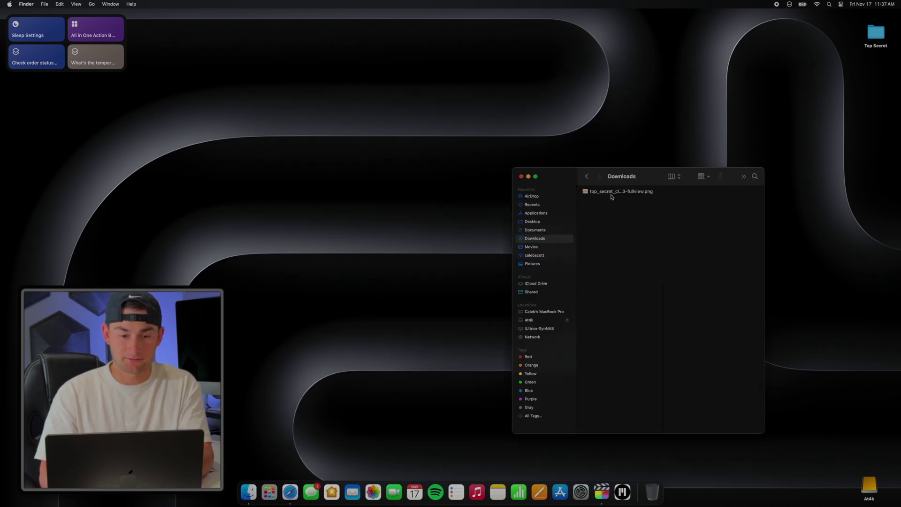
right_click(613, 196)
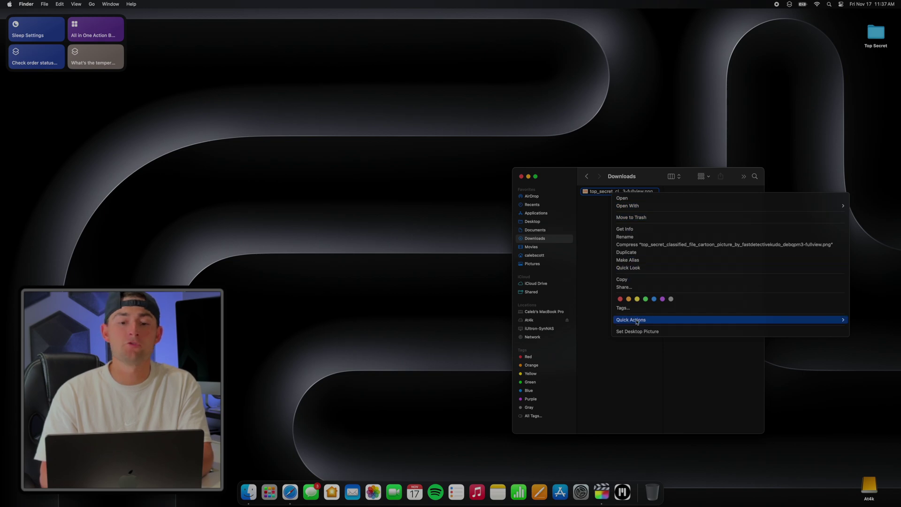
click(600, 329)
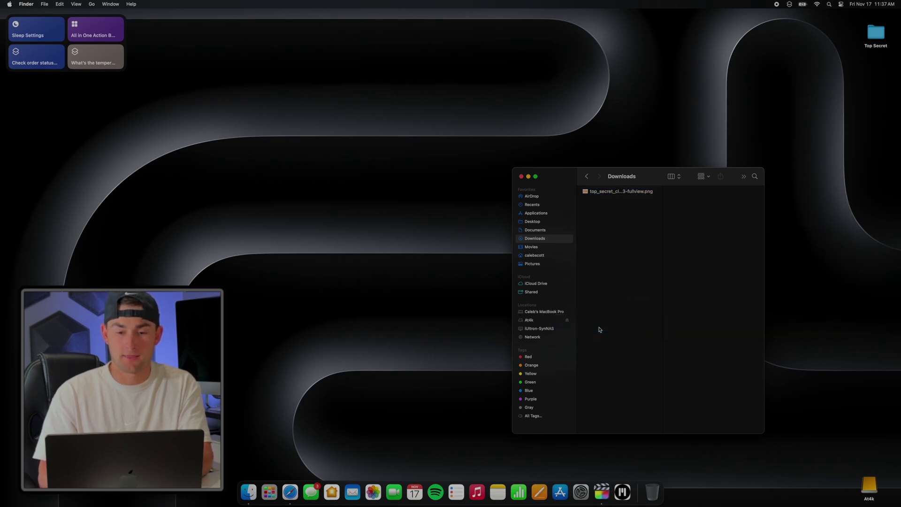
click(611, 281)
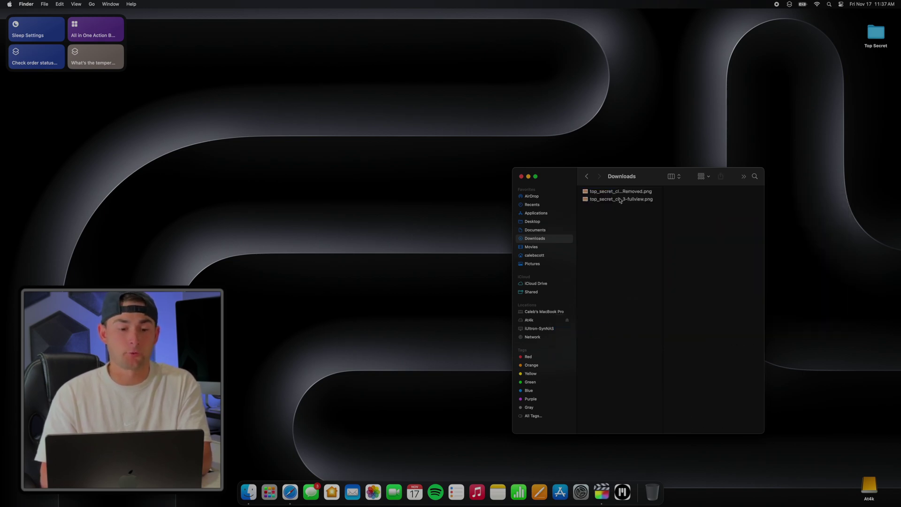
Step: Make the background-free 'Removed.png' picture the Top Secret folder's icon via Get Info
right_click(870, 45)
click(857, 70)
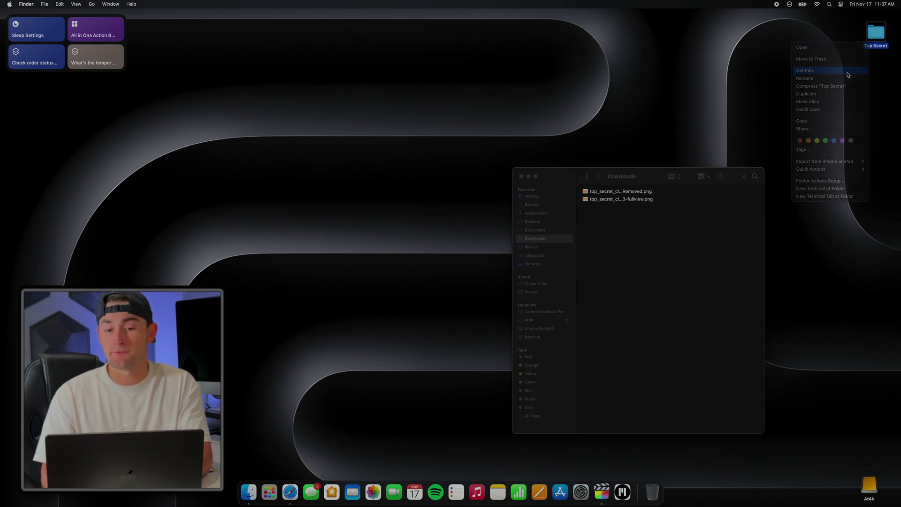
drag(78, 20, 480, 202)
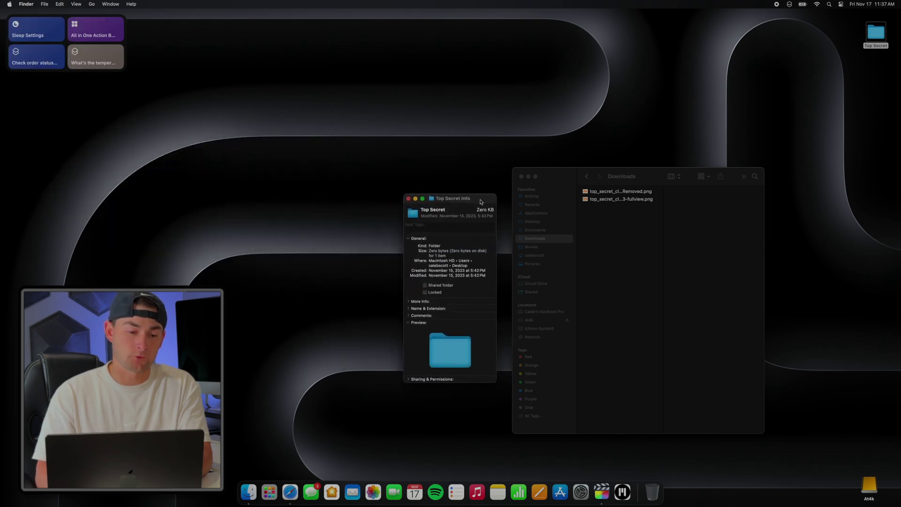
click(598, 193)
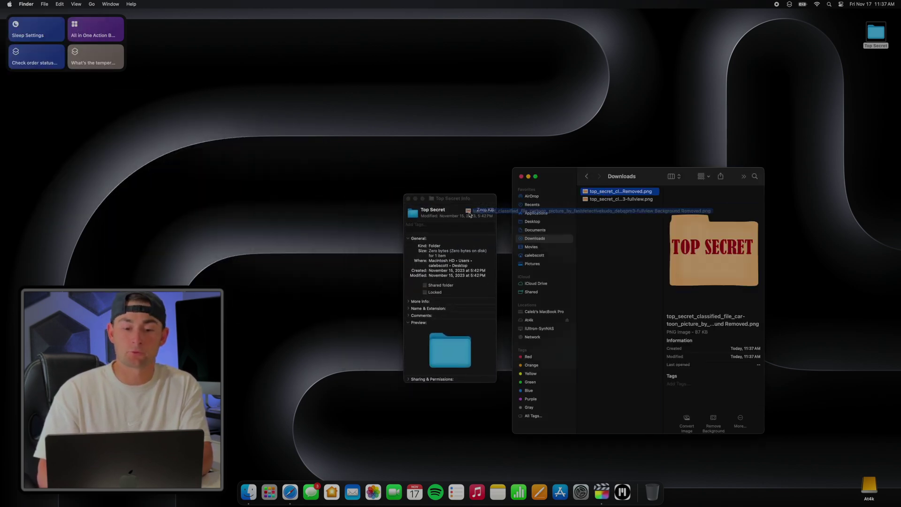
drag(469, 214, 416, 215)
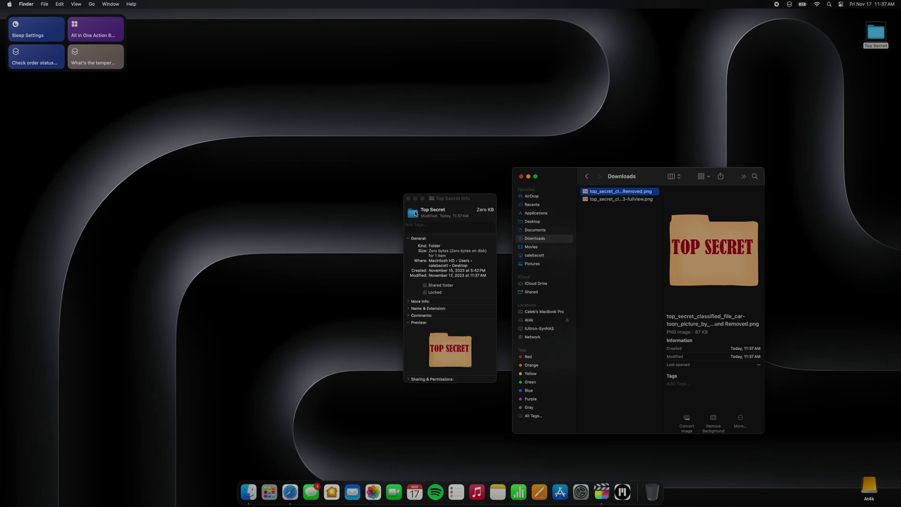